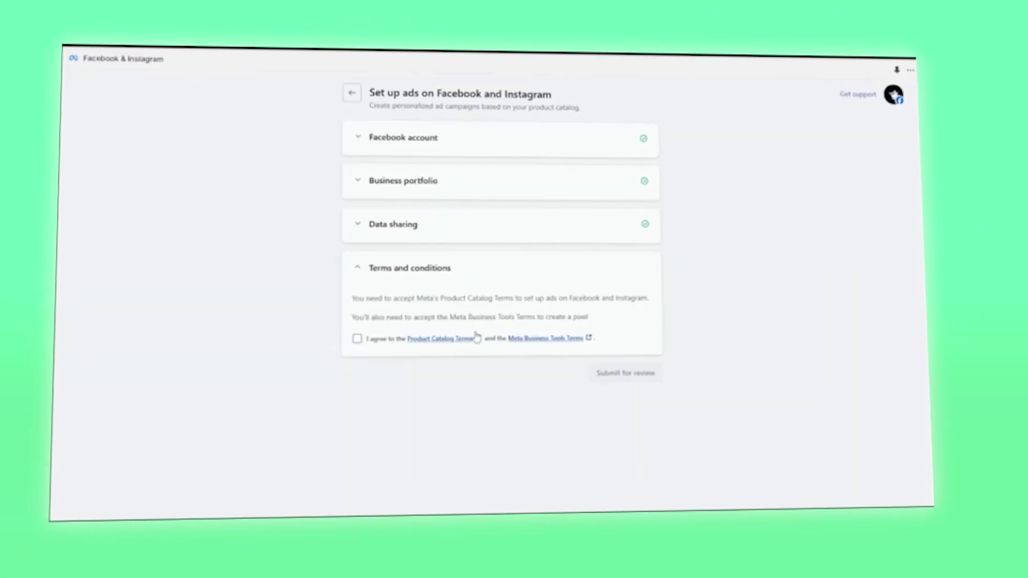
Accept Meta's catalog and business tools terms to finish the Facebook & Instagram channel setup
{"action": "left_click", "coordinate": [621, 304]}
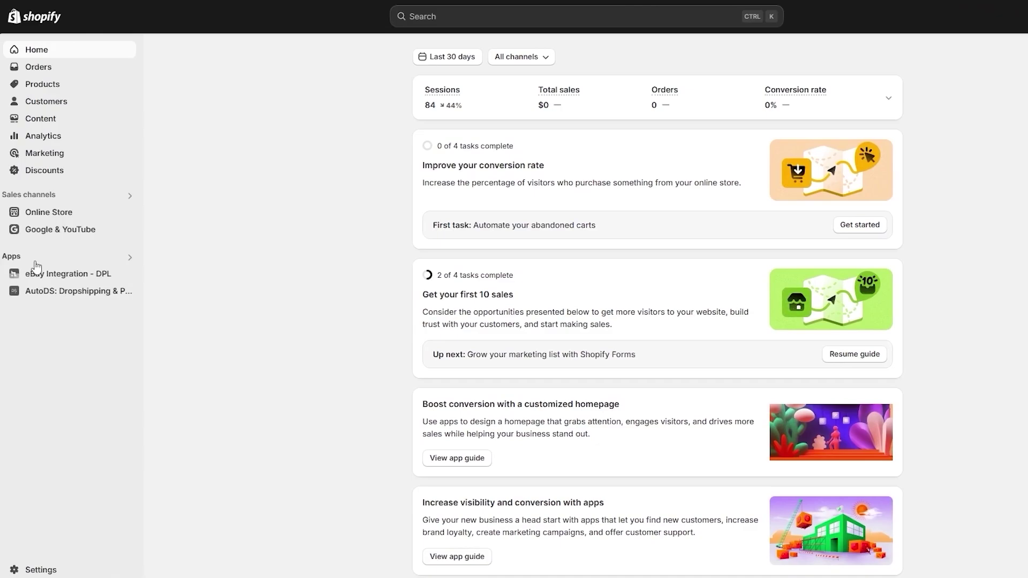
Search the installed apps for 'face' and open the Facebook & Instagram app
{"action": "left_click", "coordinate": [34, 259]}
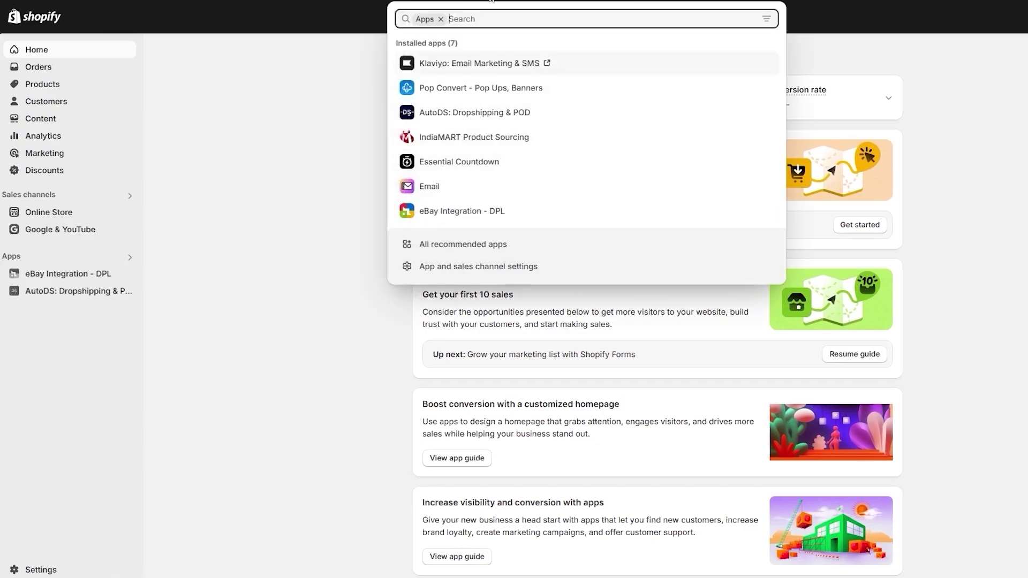
{"action": "type", "text": "face"}
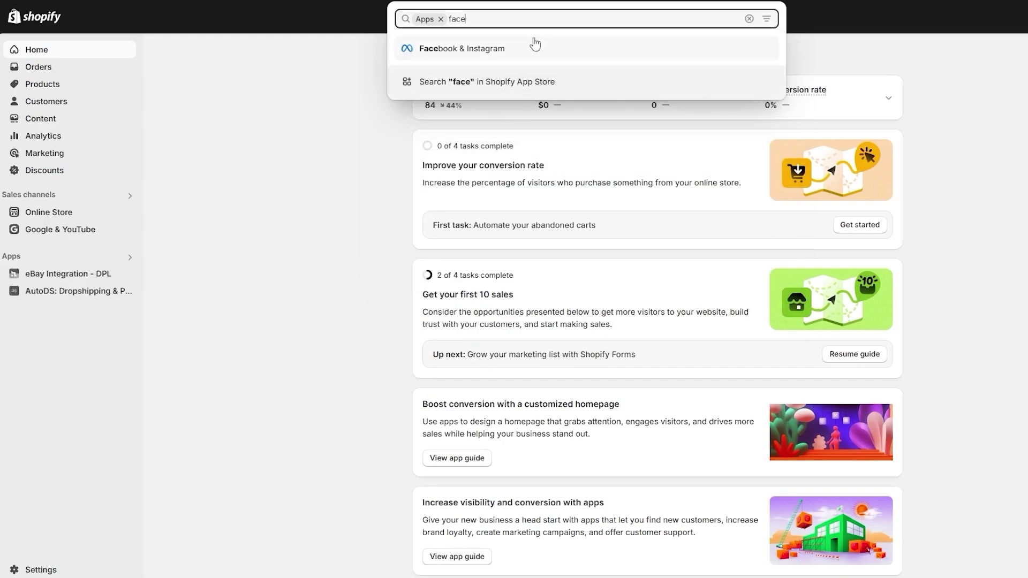
{"action": "left_click", "coordinate": [463, 48]}
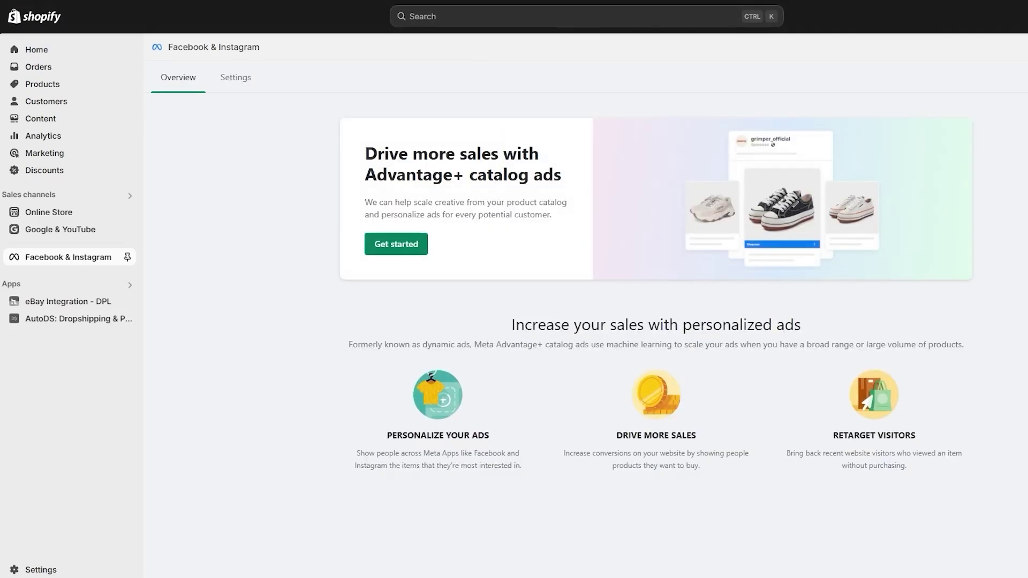
{"action": "key", "text": "ctrl+t"}
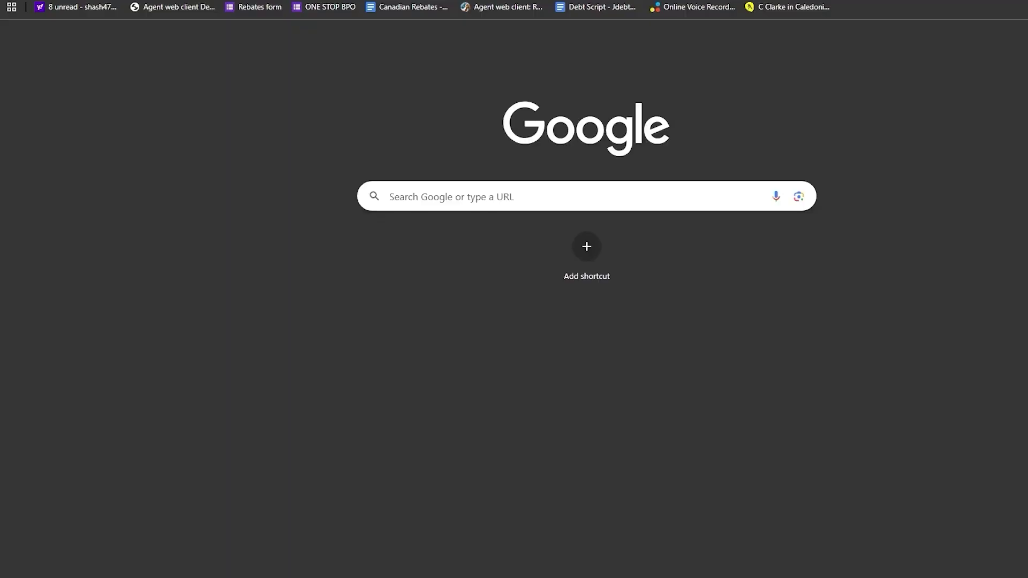
{"action": "type", "text": "m"}
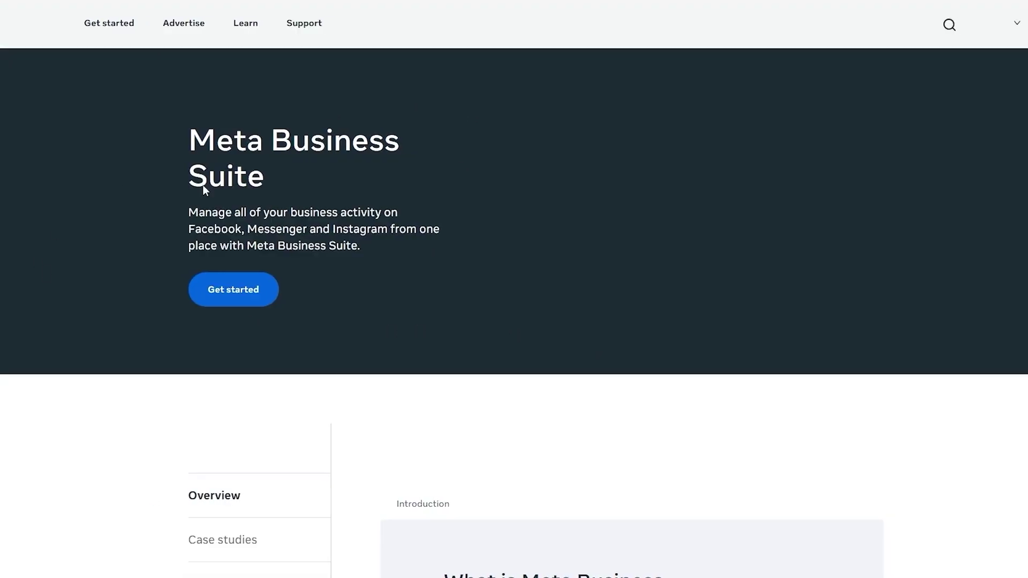
{"action": "scroll", "coordinate": [361, 484], "scroll_direction": "down", "scroll_amount": 10}
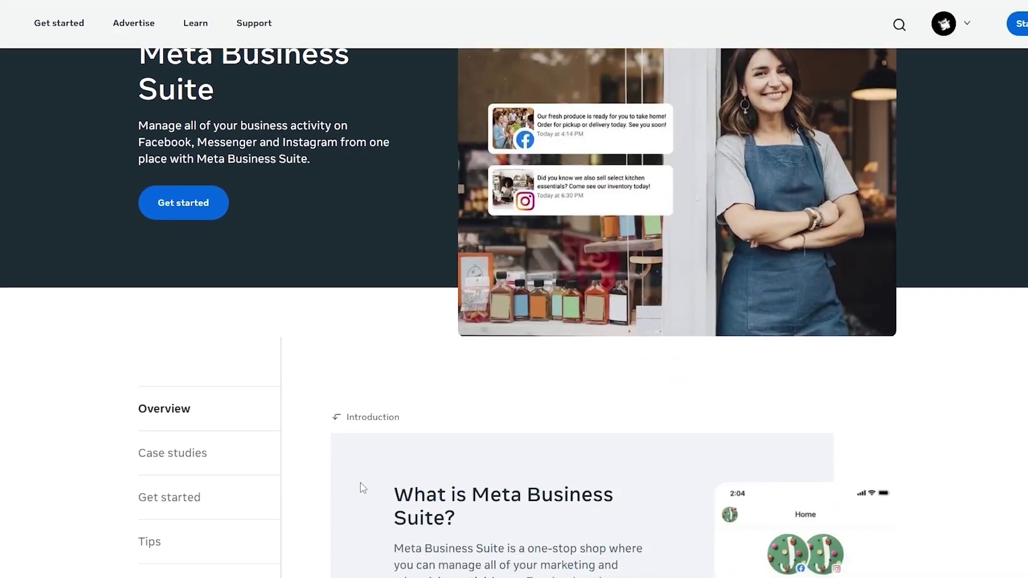
{"action": "scroll", "coordinate": [362, 479], "scroll_direction": "up", "scroll_amount": 10}
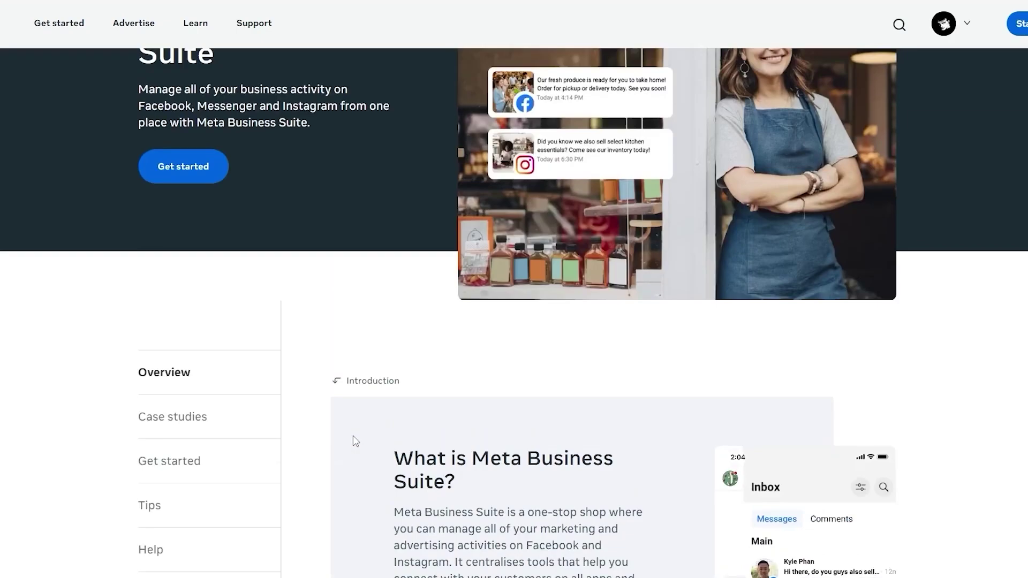
{"action": "left_click", "coordinate": [951, 24]}
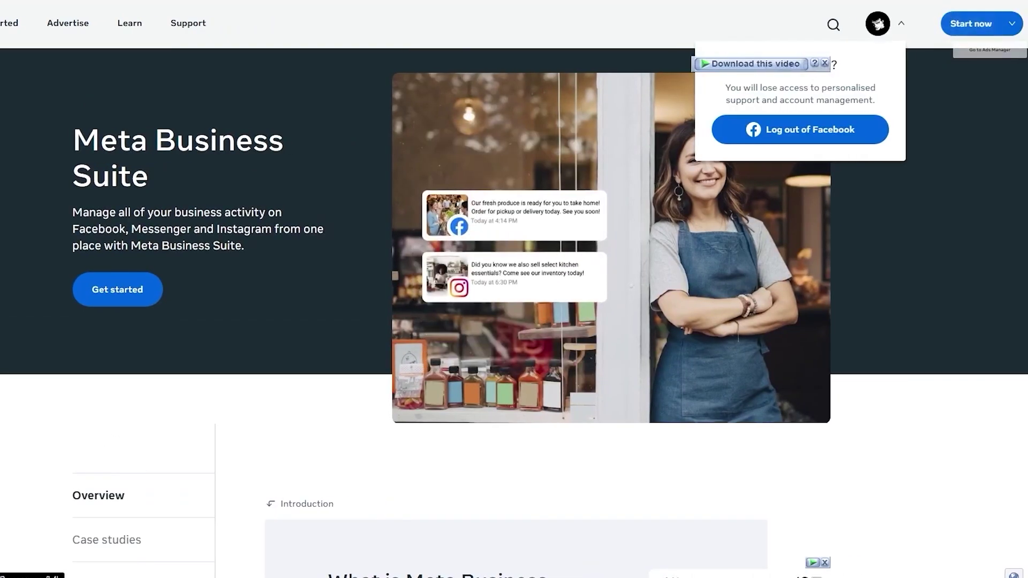
{"action": "mouse_move", "coordinate": [1022, 37]}
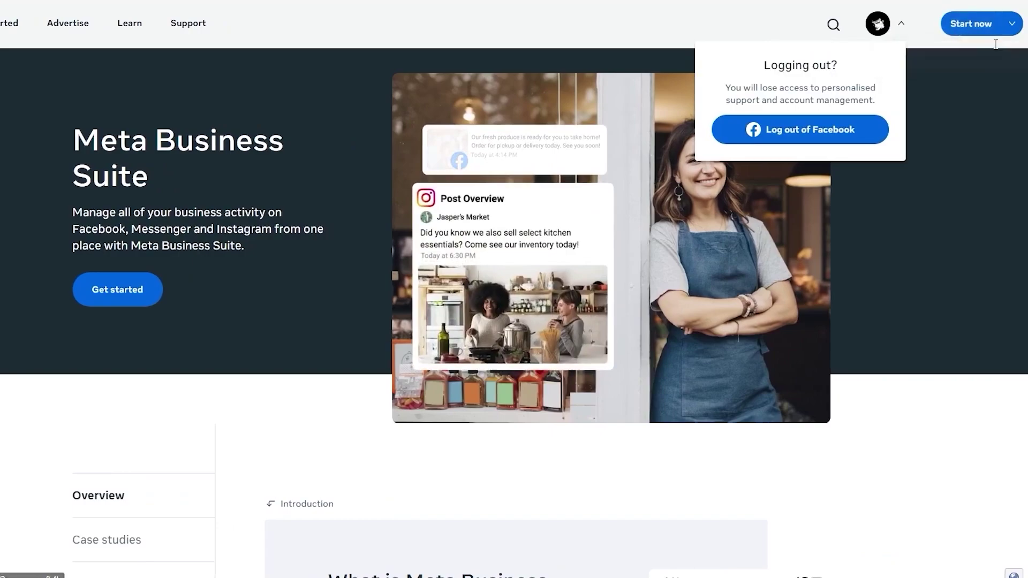
{"action": "left_click", "coordinate": [1012, 26]}
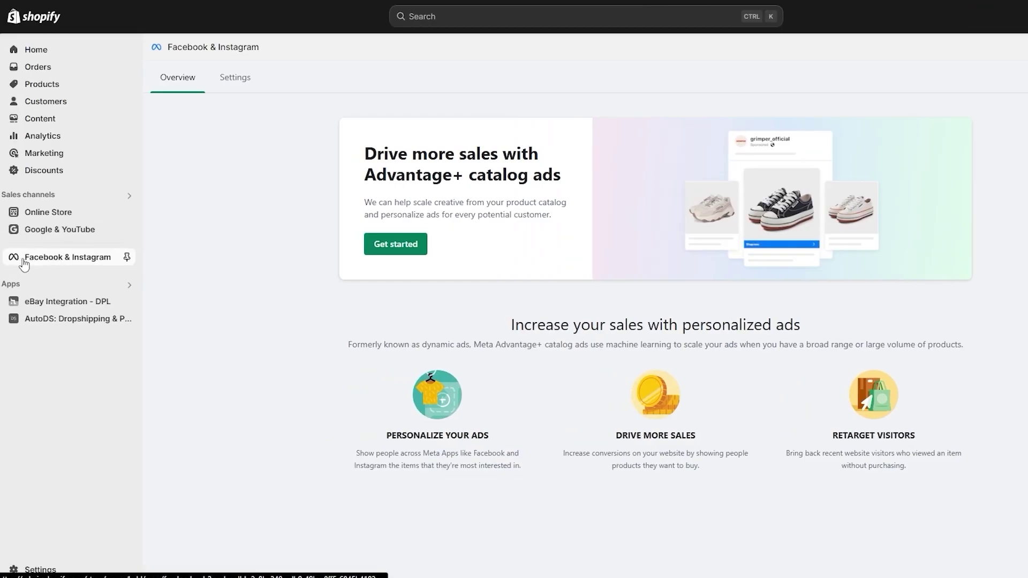
Pin the Facebook & Instagram app, begin Advantage+ catalog ad setup, and connect the Sams Market portfolio
{"action": "left_click", "coordinate": [127, 258]}
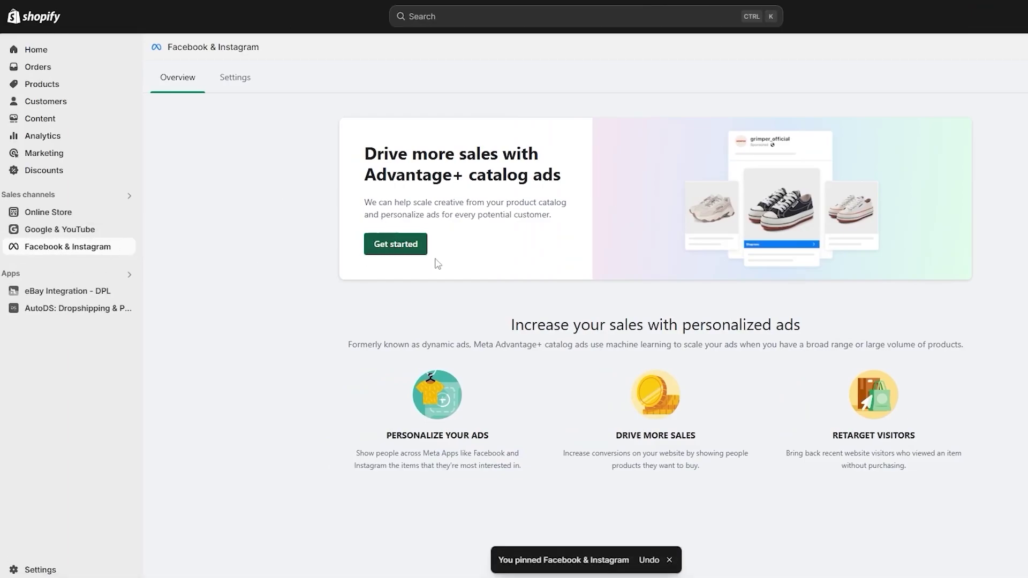
{"action": "left_click", "coordinate": [365, 251]}
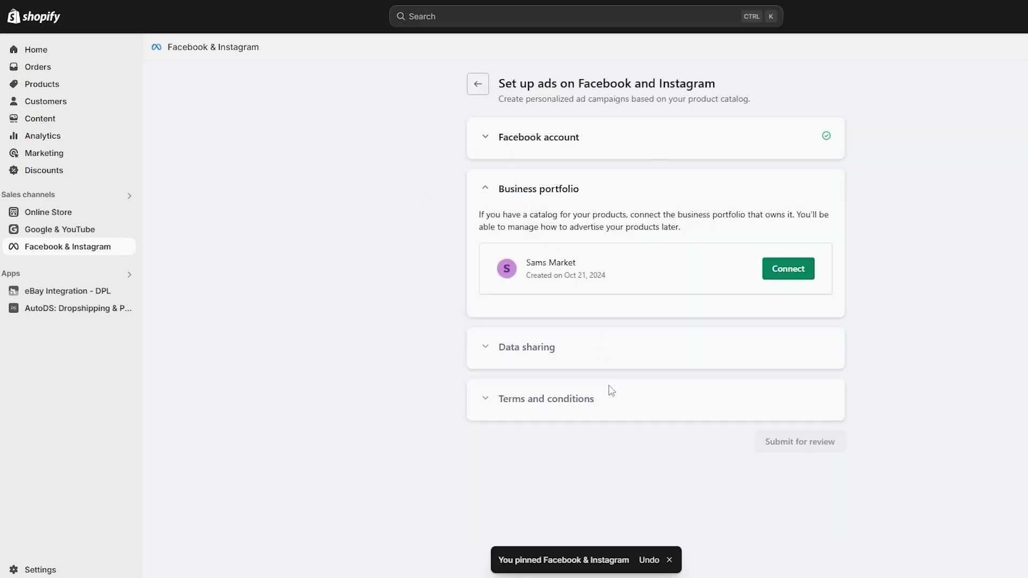
{"action": "left_click", "coordinate": [344, 139]}
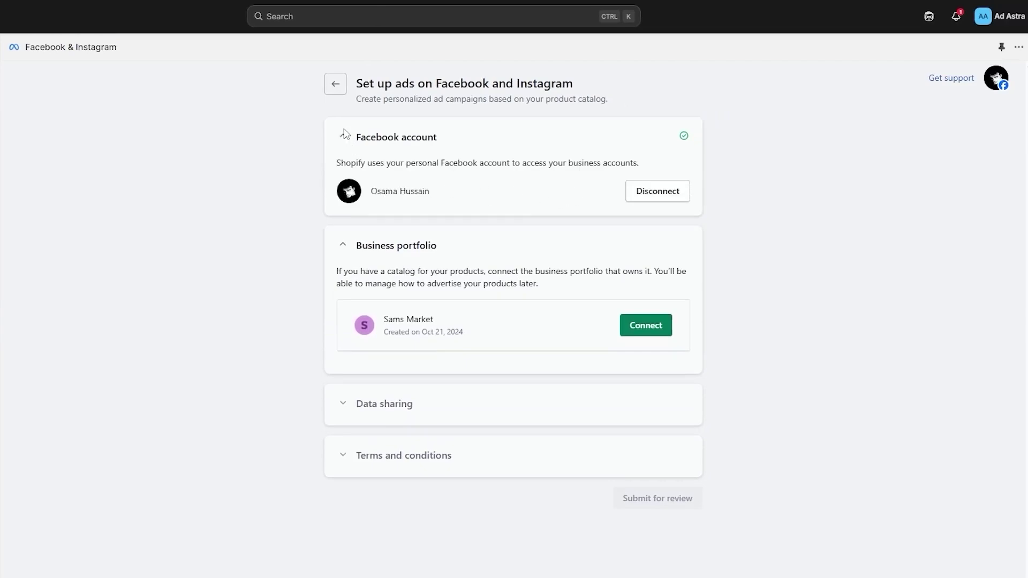
{"action": "left_click", "coordinate": [345, 139]}
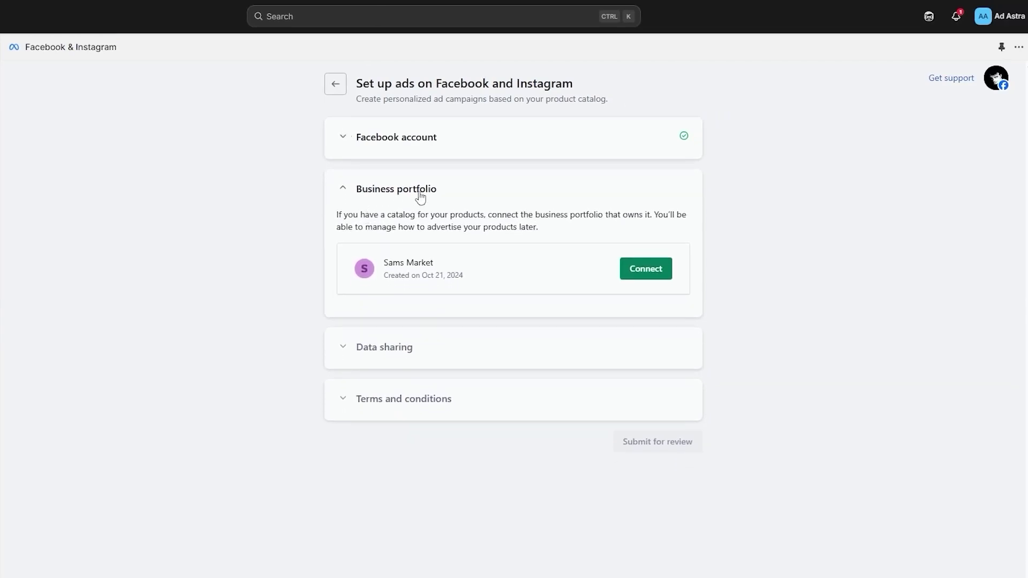
{"action": "left_click", "coordinate": [439, 195]}
{"action": "left_click", "coordinate": [627, 282]}
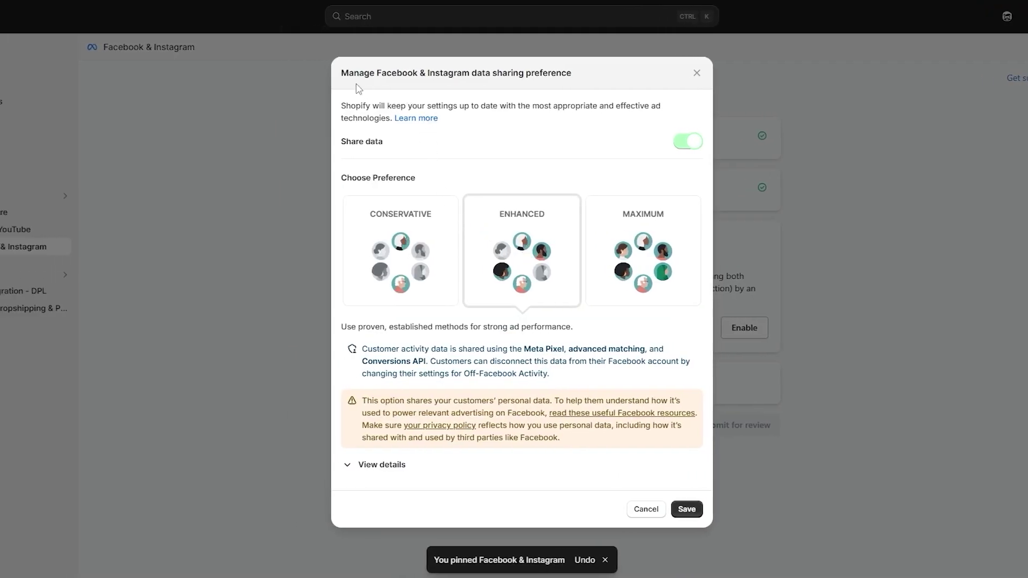
Keep Share data on and save the Enhanced data-sharing preference
{"action": "left_click_drag", "start_coordinate": [348, 77], "coordinate": [578, 78]}
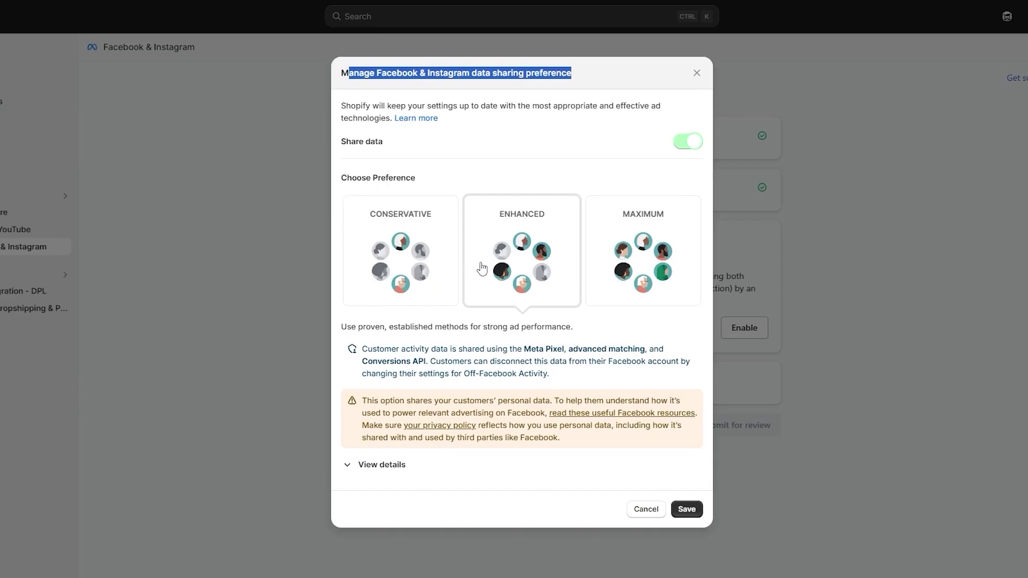
{"action": "left_click", "coordinate": [687, 510]}
Review the data sharing options, create a new Meta pixel for the store, and confirm data sharing
{"action": "scroll", "coordinate": [623, 323], "scroll_direction": "down", "scroll_amount": 4}
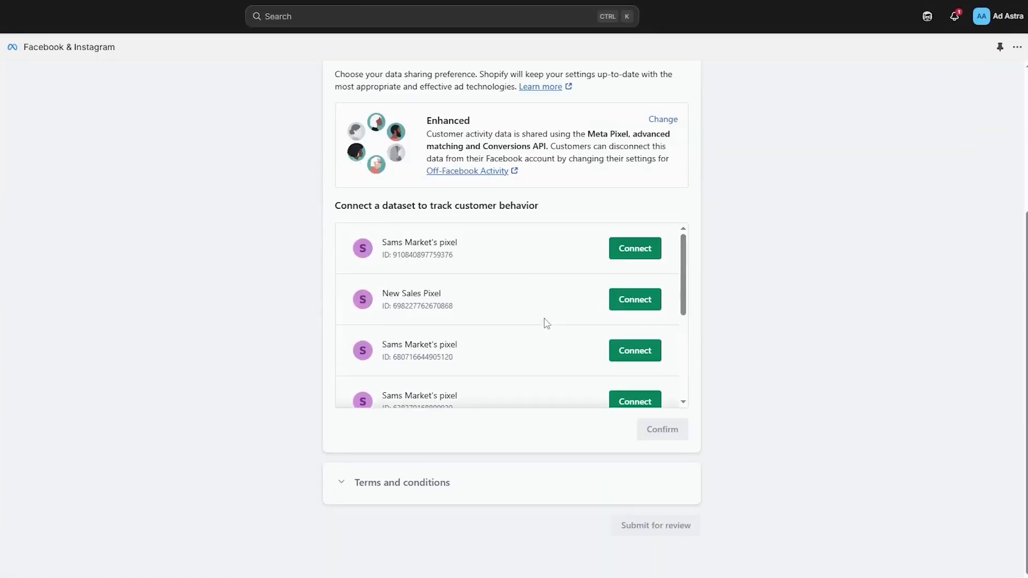
{"action": "scroll", "coordinate": [450, 336], "scroll_direction": "down", "scroll_amount": 5}
{"action": "scroll", "coordinate": [448, 316], "scroll_direction": "up", "scroll_amount": 5}
{"action": "scroll", "coordinate": [448, 289], "scroll_direction": "down", "scroll_amount": 5}
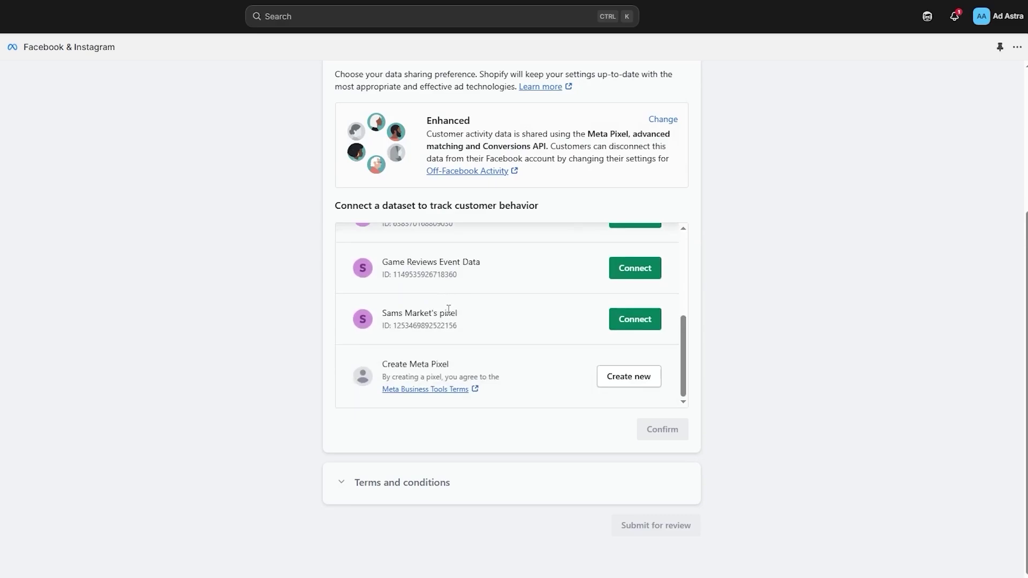
{"action": "scroll", "coordinate": [465, 335], "scroll_direction": "up", "scroll_amount": 3}
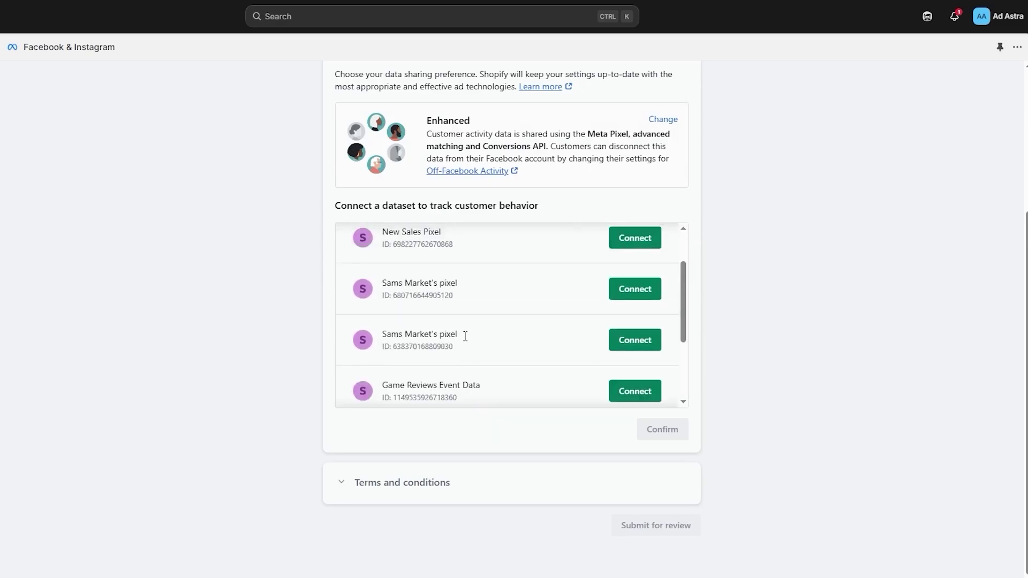
{"action": "scroll", "coordinate": [464, 336], "scroll_direction": "down", "scroll_amount": 3}
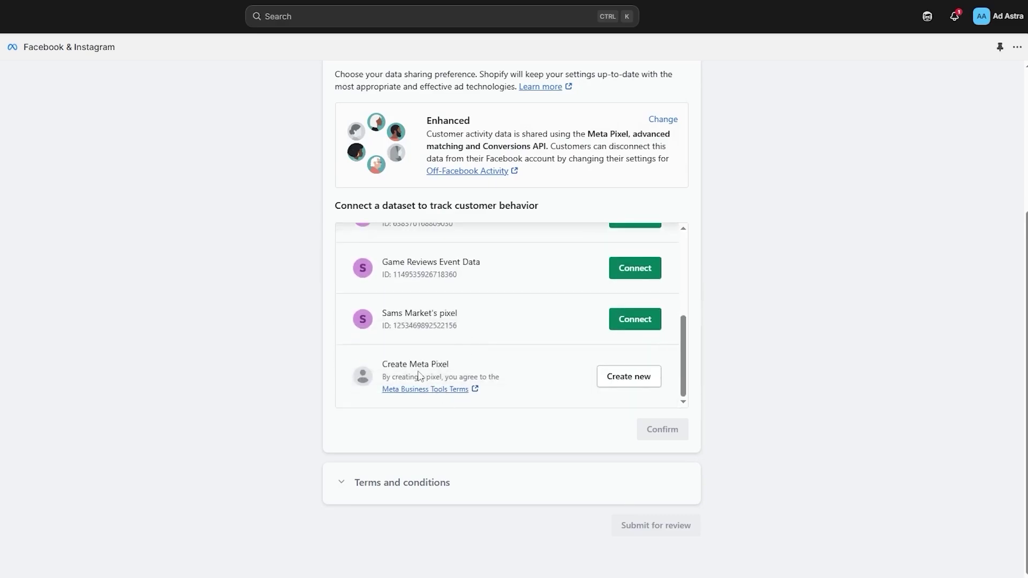
{"action": "left_click_drag", "start_coordinate": [399, 365], "coordinate": [444, 365]}
{"action": "scroll", "coordinate": [447, 350], "scroll_direction": "up", "scroll_amount": 3}
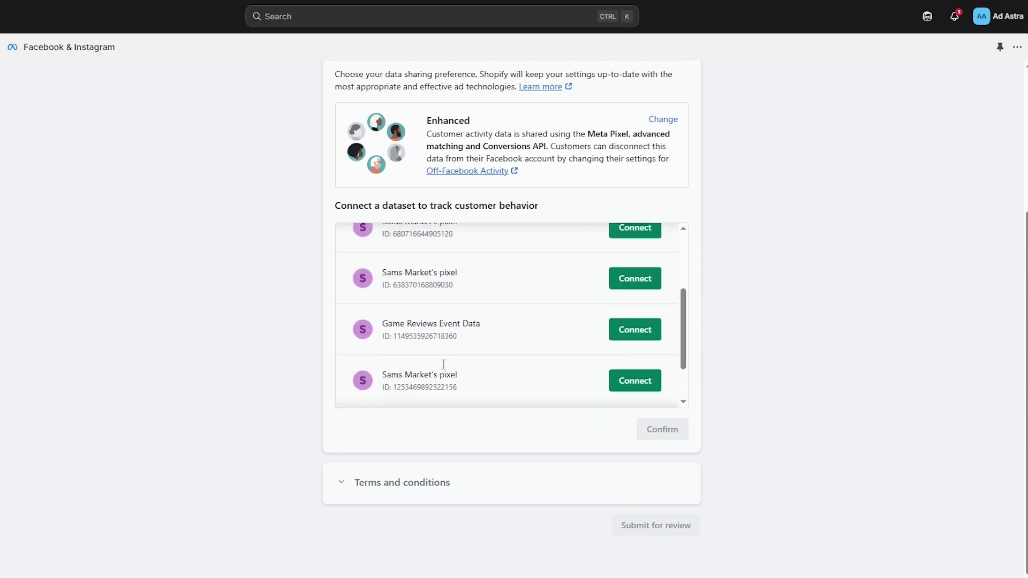
{"action": "scroll", "coordinate": [417, 326], "scroll_direction": "up", "scroll_amount": 1}
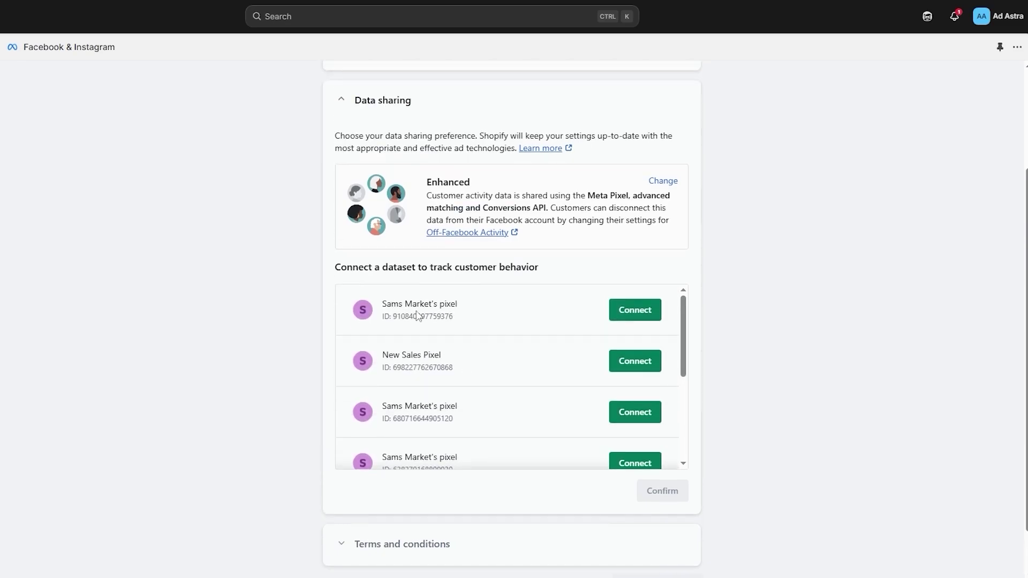
{"action": "scroll", "coordinate": [419, 318], "scroll_direction": "down", "scroll_amount": 1}
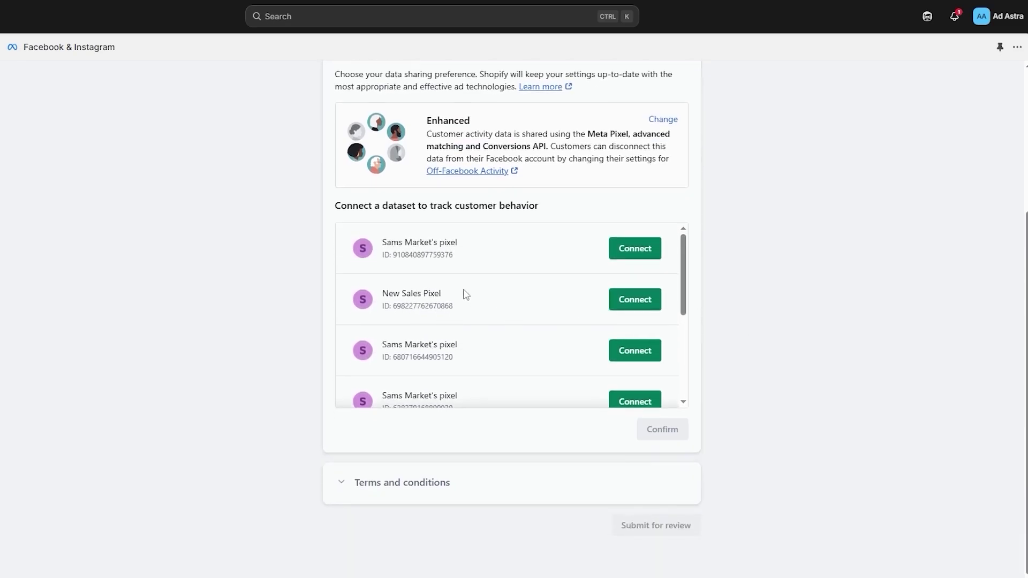
{"action": "triple_click", "coordinate": [389, 293]}
{"action": "scroll", "coordinate": [461, 321], "scroll_direction": "down", "scroll_amount": 2}
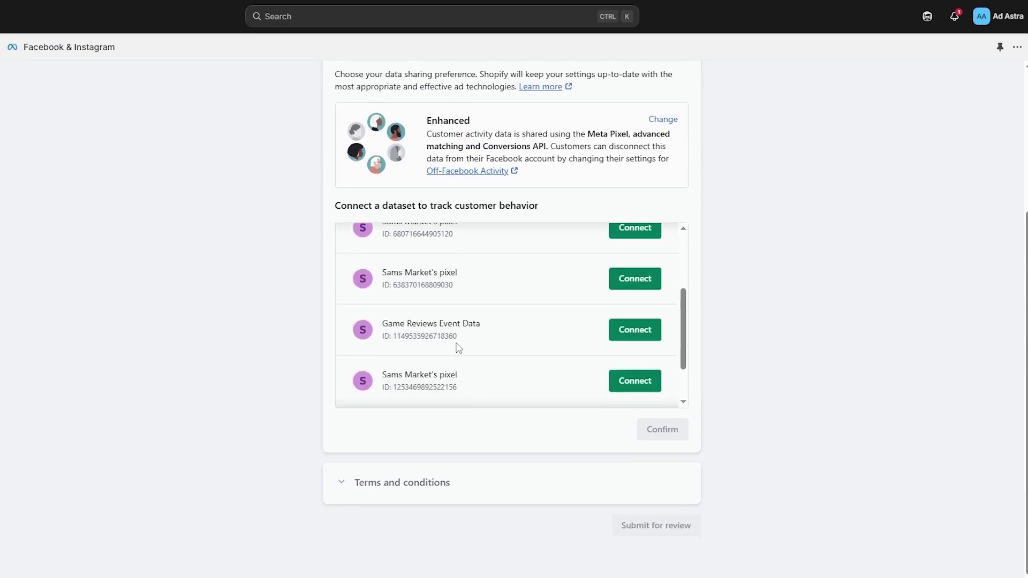
{"action": "left_click_drag", "start_coordinate": [395, 318], "coordinate": [480, 367]}
{"action": "scroll", "coordinate": [426, 324], "scroll_direction": "down", "scroll_amount": 2}
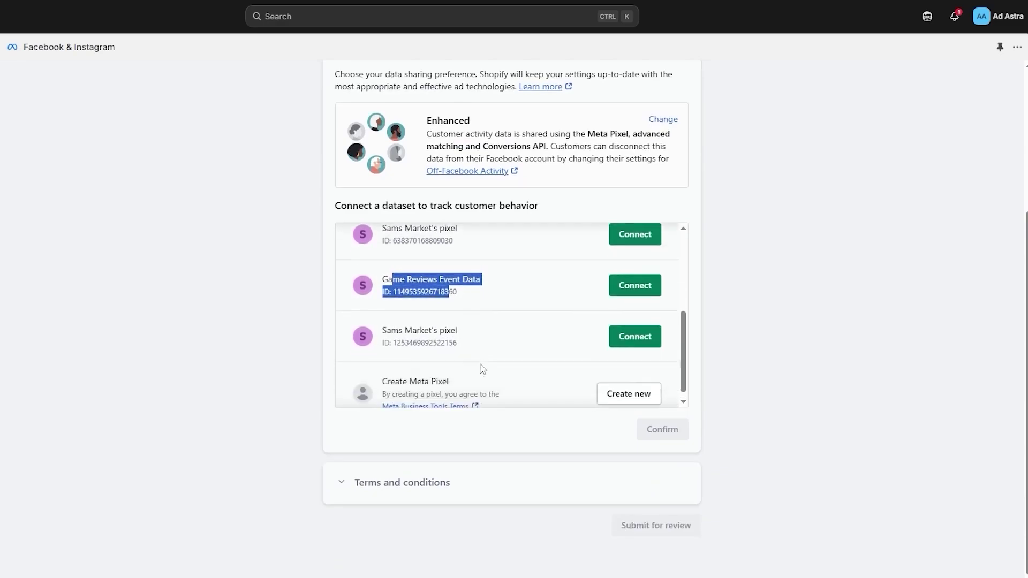
{"action": "left_click", "coordinate": [431, 322]}
{"action": "left_click_drag", "start_coordinate": [431, 321], "coordinate": [536, 366]}
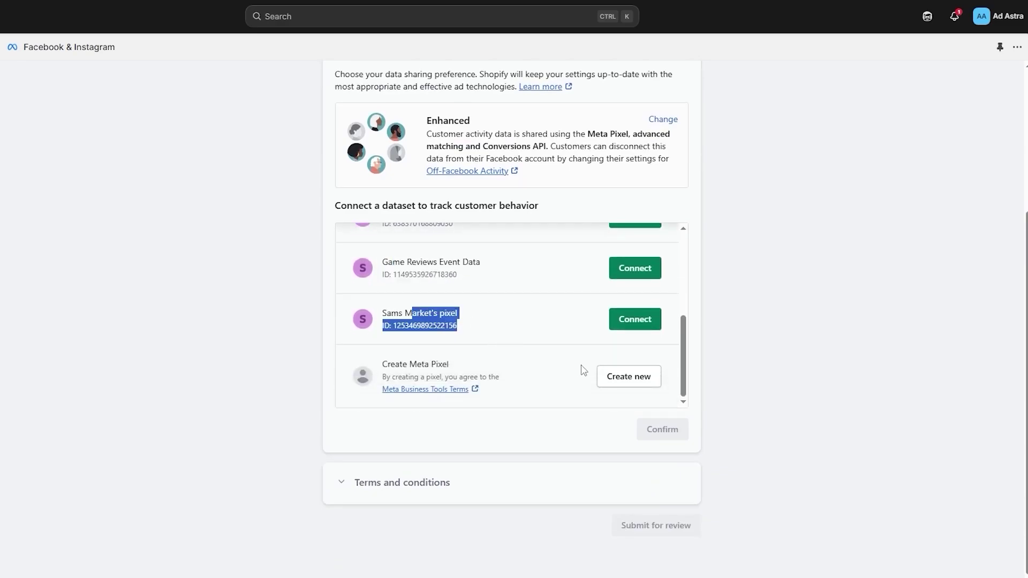
{"action": "left_click", "coordinate": [633, 378]}
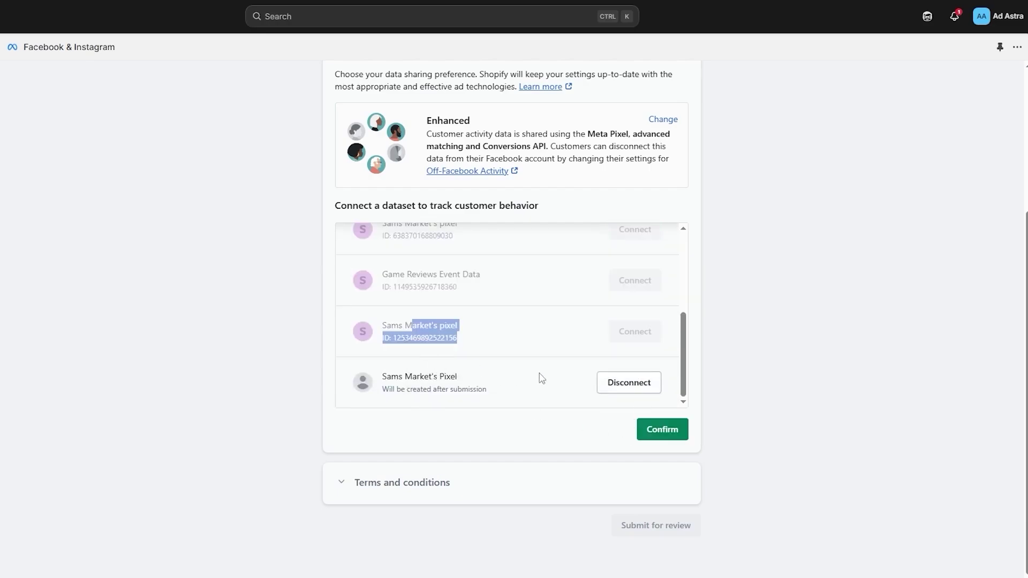
{"action": "left_click", "coordinate": [647, 430]}
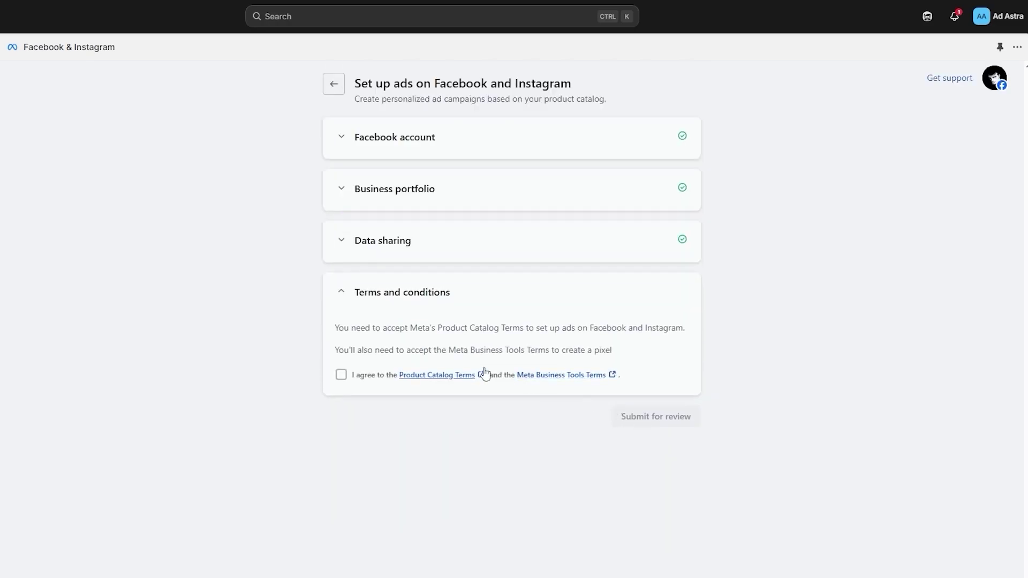
Agree to Meta's Product Catalog and Business Tools terms and submit the setup for review
{"action": "left_click", "coordinate": [341, 375]}
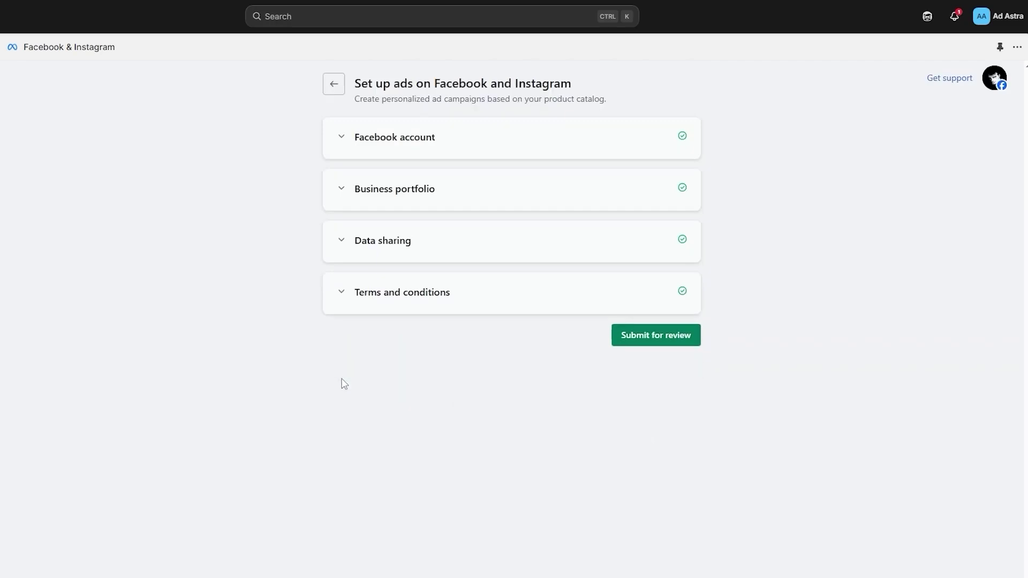
{"action": "left_click", "coordinate": [645, 340]}
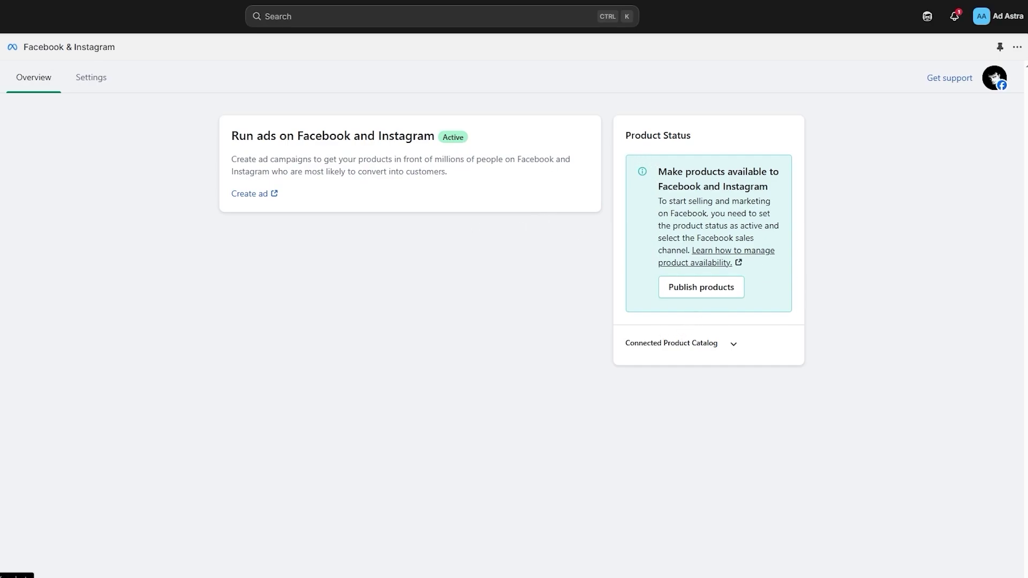
Expand the Connected Product Catalog details and open the Shopify Product Catalog in Meta
{"action": "left_click_drag", "start_coordinate": [624, 136], "coordinate": [680, 135]}
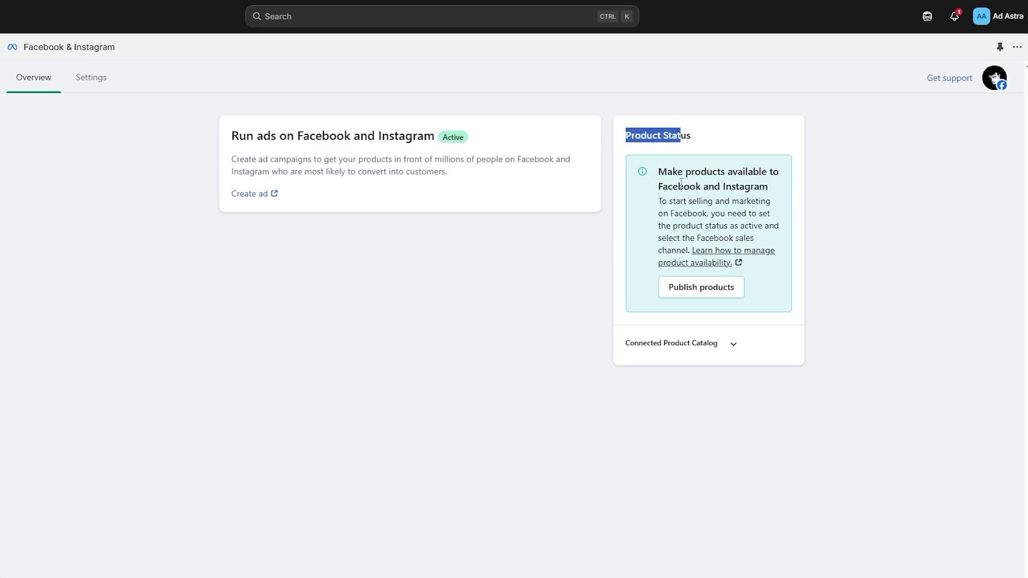
{"action": "left_click", "coordinate": [737, 346]}
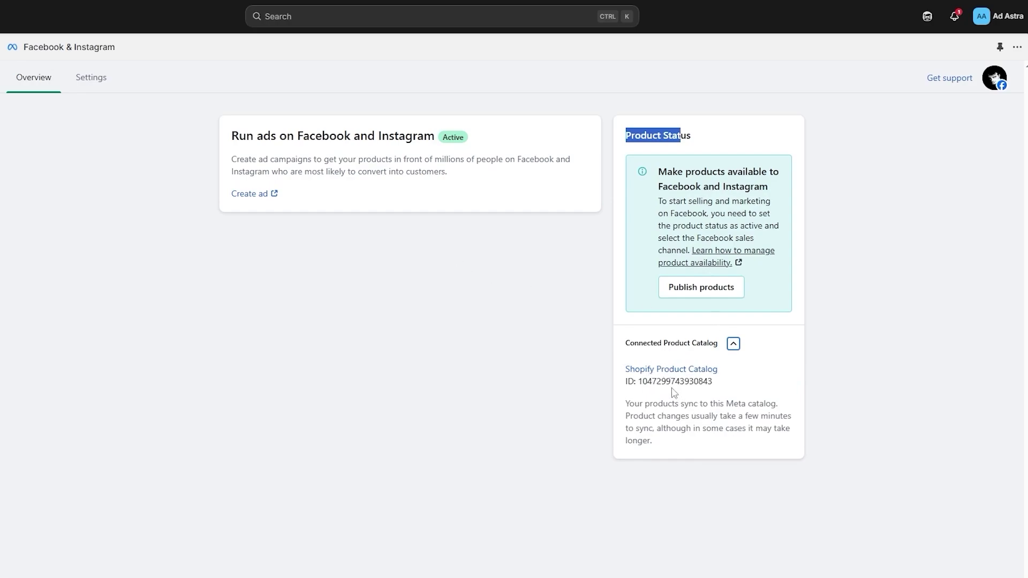
{"action": "left_click", "coordinate": [698, 373]}
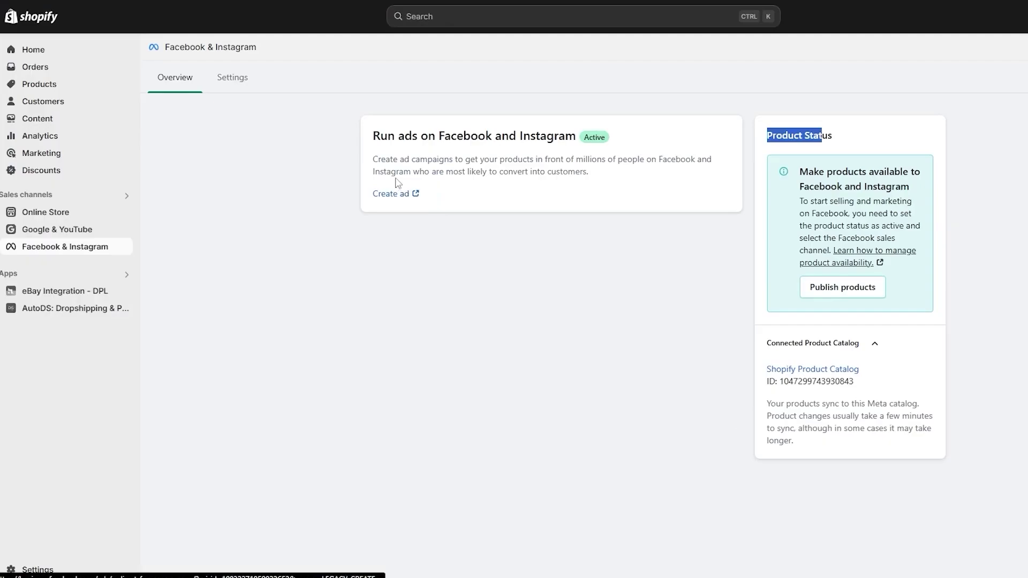
Start an ad under Run ads on Facebook and Instagram and go to publishing products
{"action": "left_click_drag", "start_coordinate": [374, 136], "coordinate": [472, 136]}
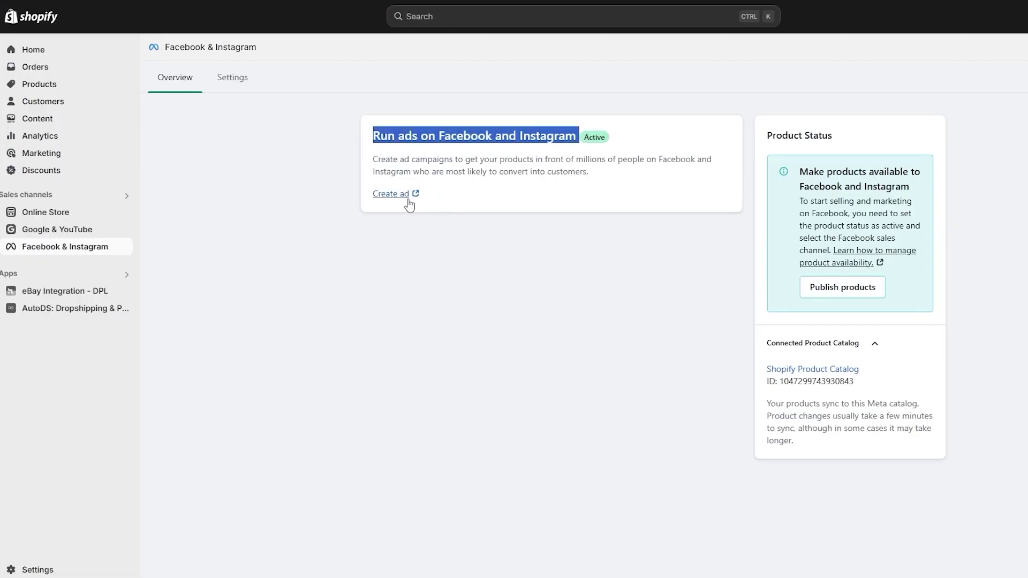
{"action": "left_click", "coordinate": [388, 195]}
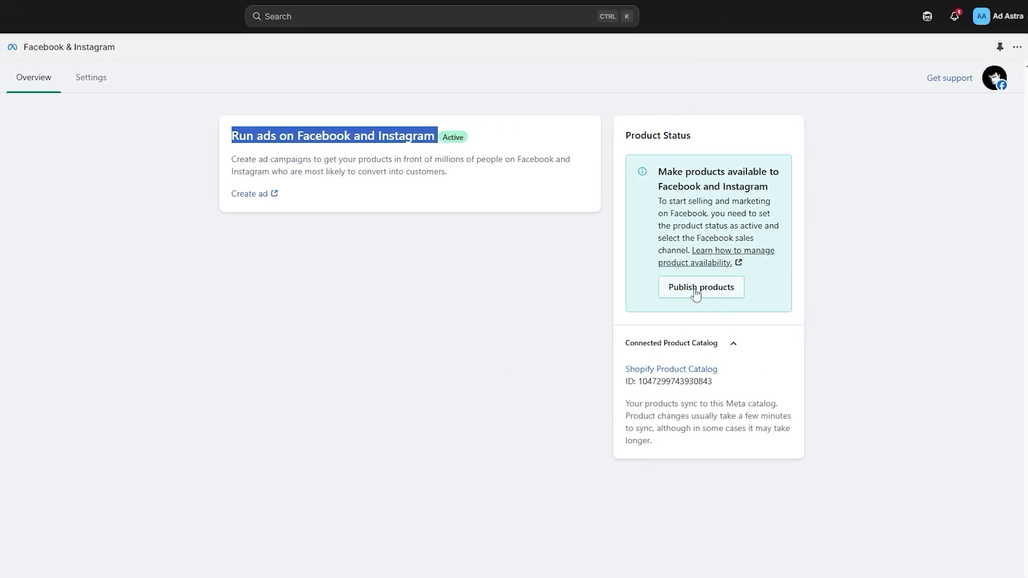
{"action": "left_click", "coordinate": [729, 292]}
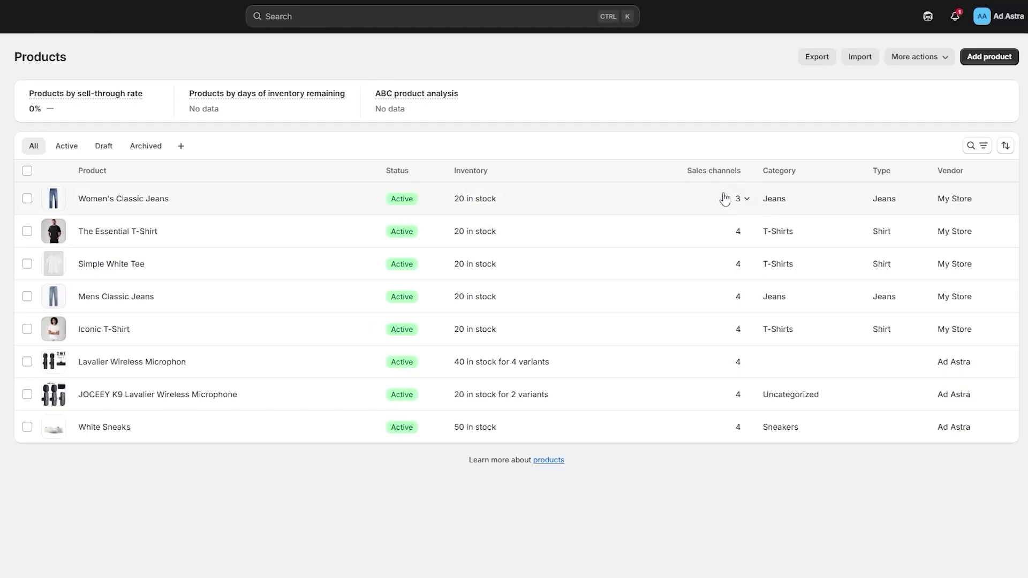
Select all 8 products and bulk-include them in the Facebook & Instagram sales channel
{"action": "left_click", "coordinate": [27, 171]}
{"action": "left_click", "coordinate": [1007, 170]}
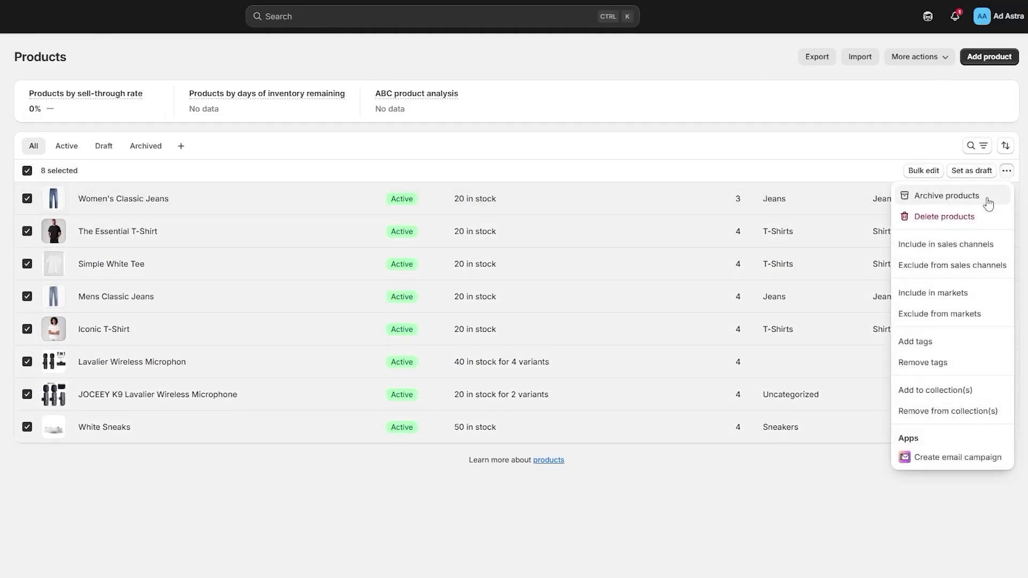
{"action": "left_click", "coordinate": [976, 251]}
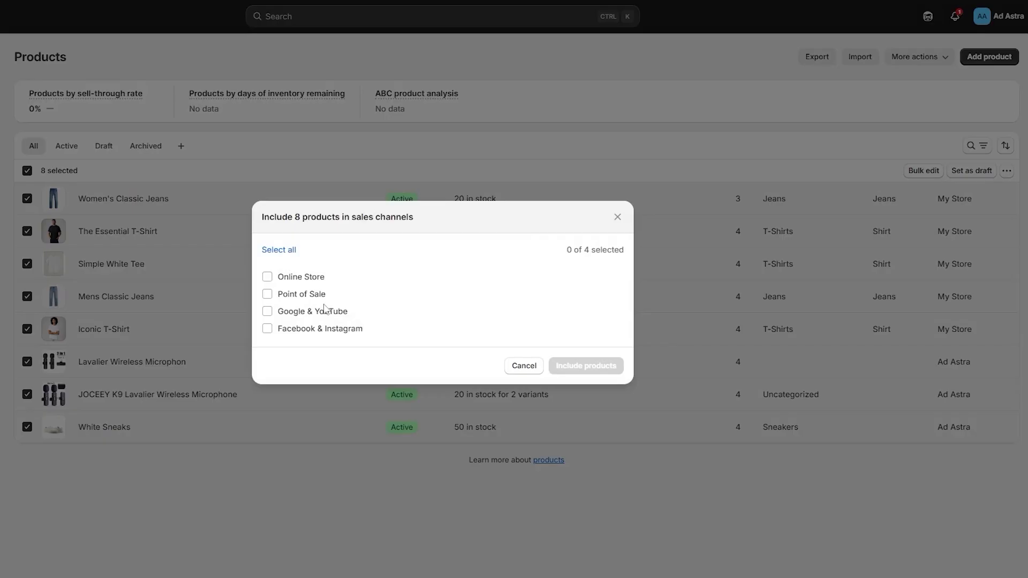
{"action": "left_click", "coordinate": [321, 328]}
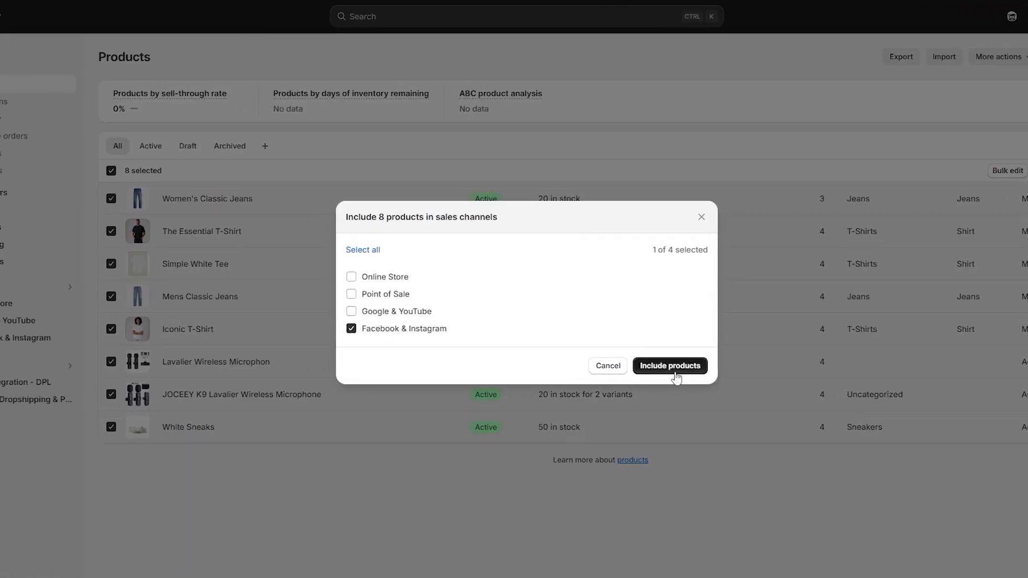
{"action": "left_click", "coordinate": [676, 367]}
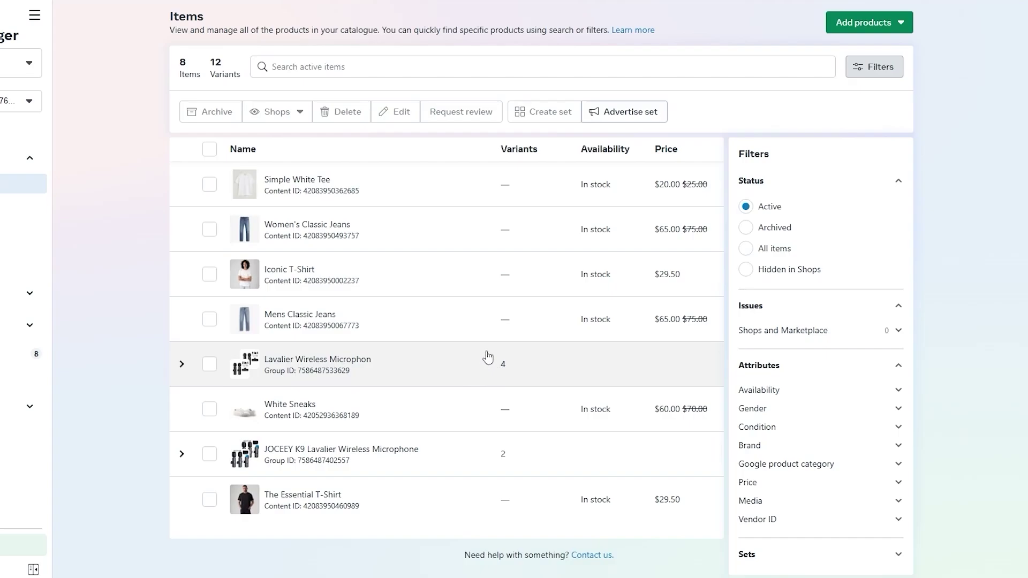
Browse the Game Reviews shop's Home page layout in Edit Shop, then open Catalogue > Items
{"action": "left_click", "coordinate": [75, 264]}
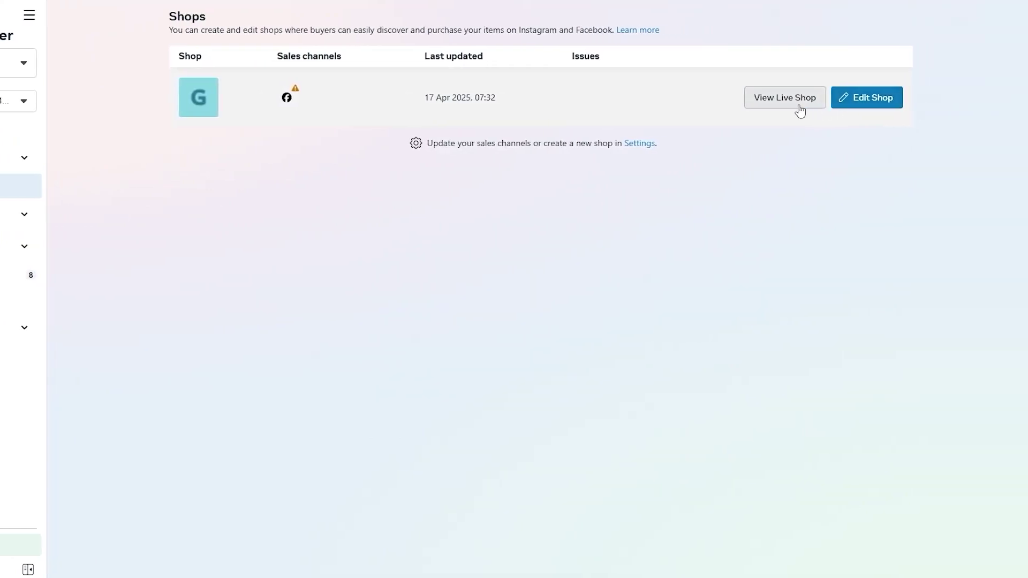
{"action": "left_click", "coordinate": [867, 106]}
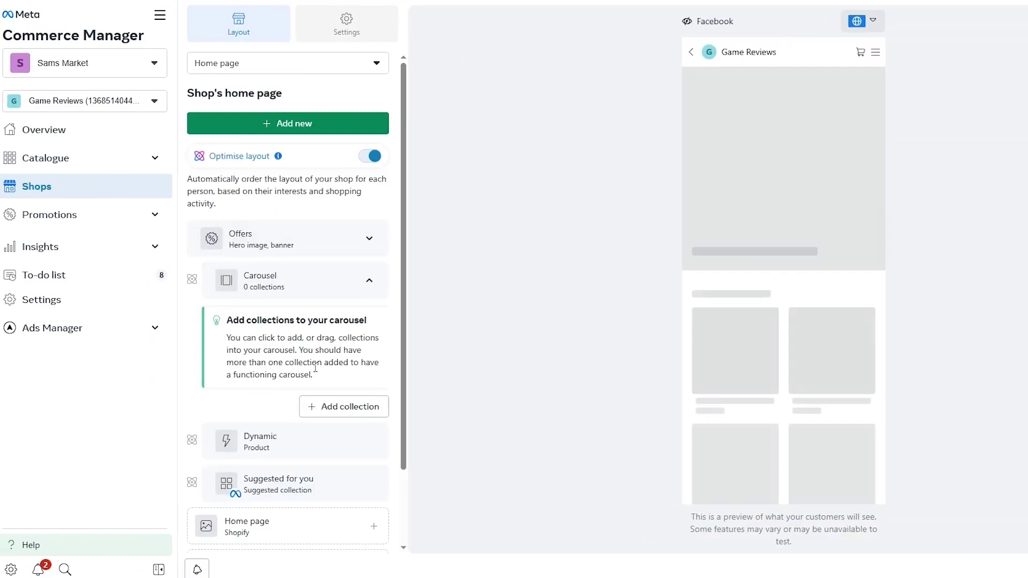
{"action": "scroll", "coordinate": [188, 461], "scroll_direction": "down", "scroll_amount": 2}
{"action": "scroll", "coordinate": [318, 461], "scroll_direction": "up", "scroll_amount": 2}
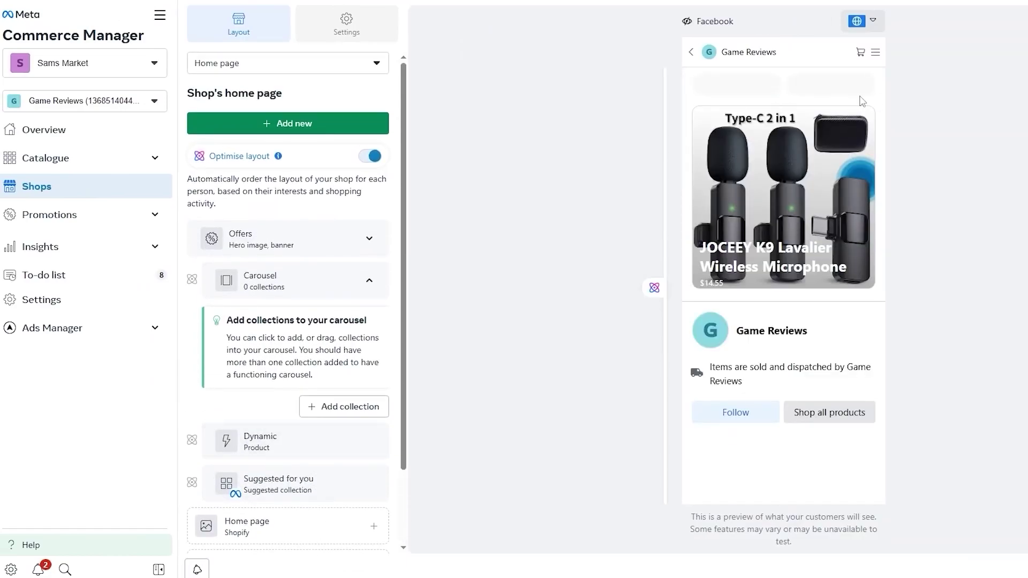
{"action": "scroll", "coordinate": [194, 374], "scroll_direction": "down", "scroll_amount": 1}
{"action": "scroll", "coordinate": [194, 375], "scroll_direction": "up", "scroll_amount": 1}
{"action": "left_click", "coordinate": [294, 64]}
{"action": "left_click", "coordinate": [251, 118]}
{"action": "scroll", "coordinate": [296, 304], "scroll_direction": "down", "scroll_amount": 2}
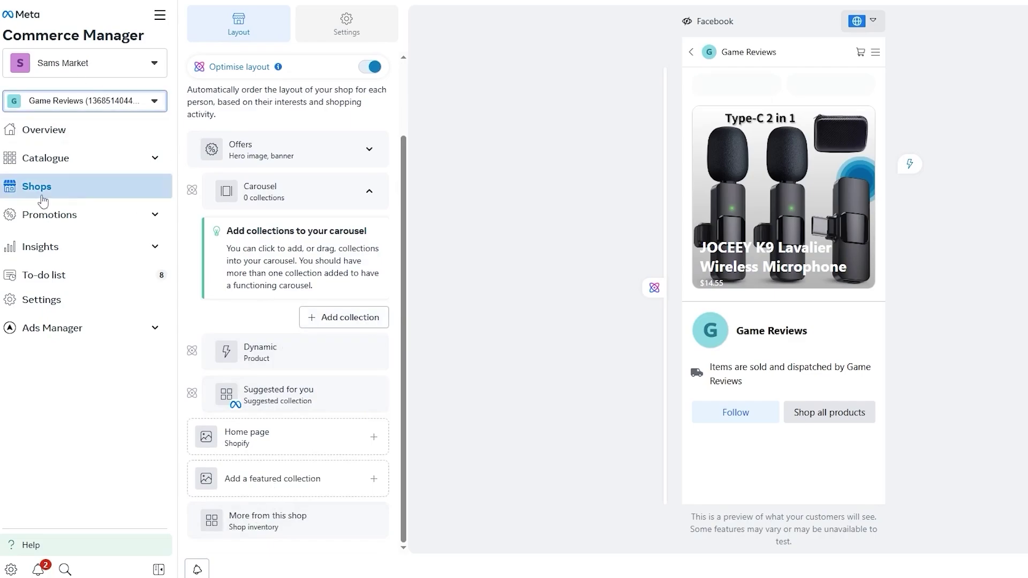
{"action": "left_click", "coordinate": [56, 159]}
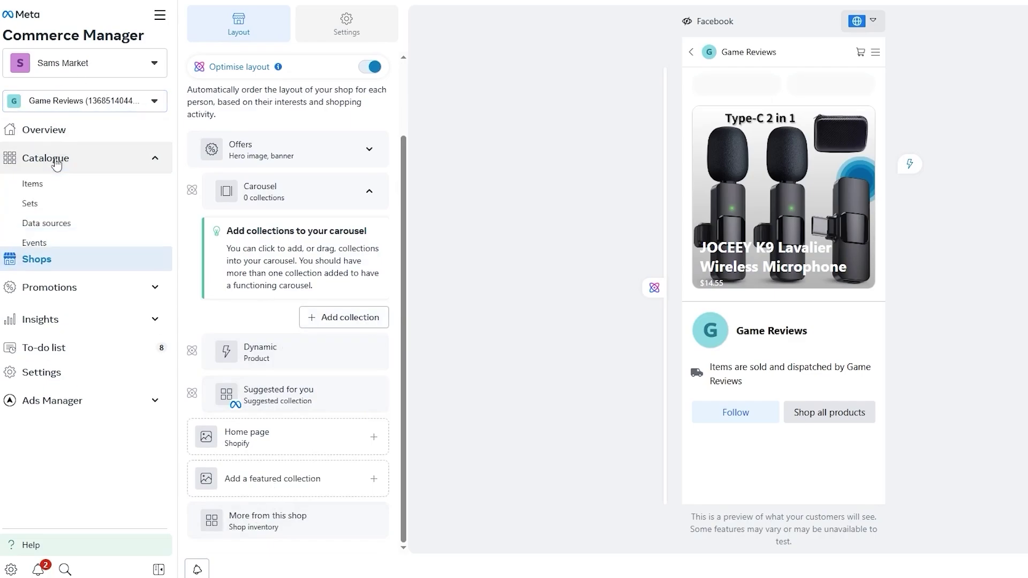
{"action": "left_click", "coordinate": [54, 190]}
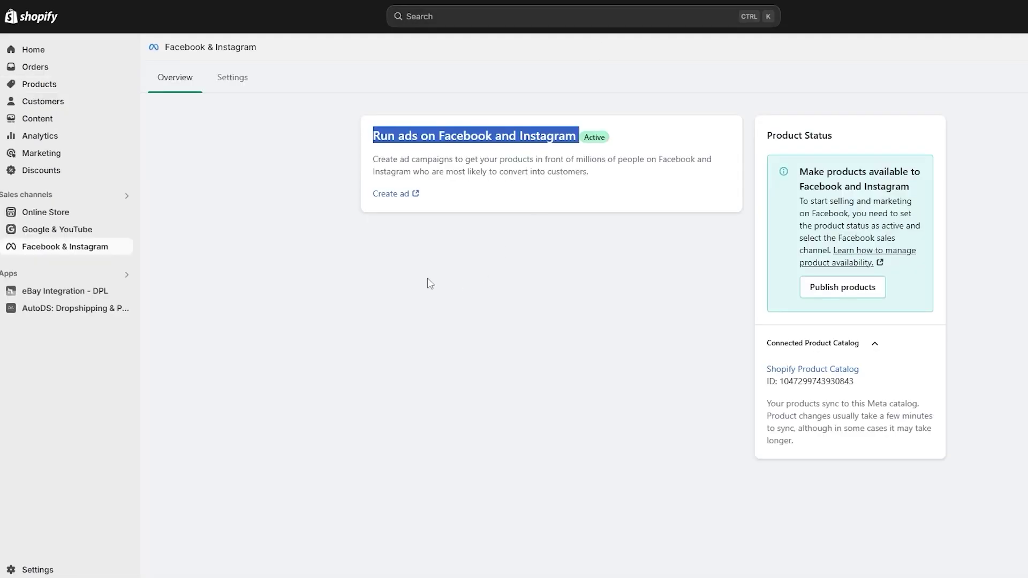
Launch Create ad from the Facebook & Instagram channel, opening Sams Market's Ads Manager campaigns
{"action": "left_click", "coordinate": [427, 279]}
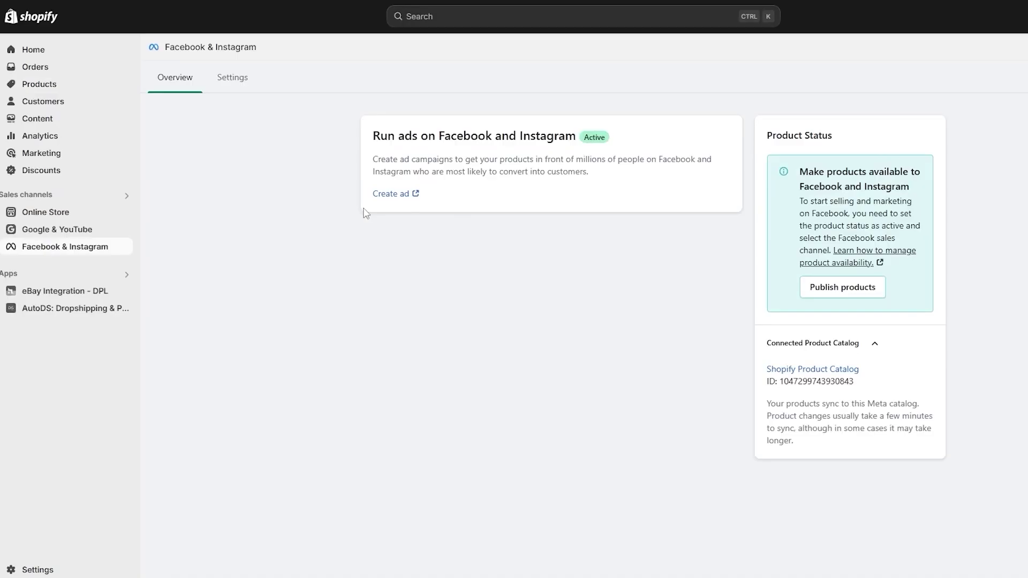
{"action": "left_click", "coordinate": [408, 194]}
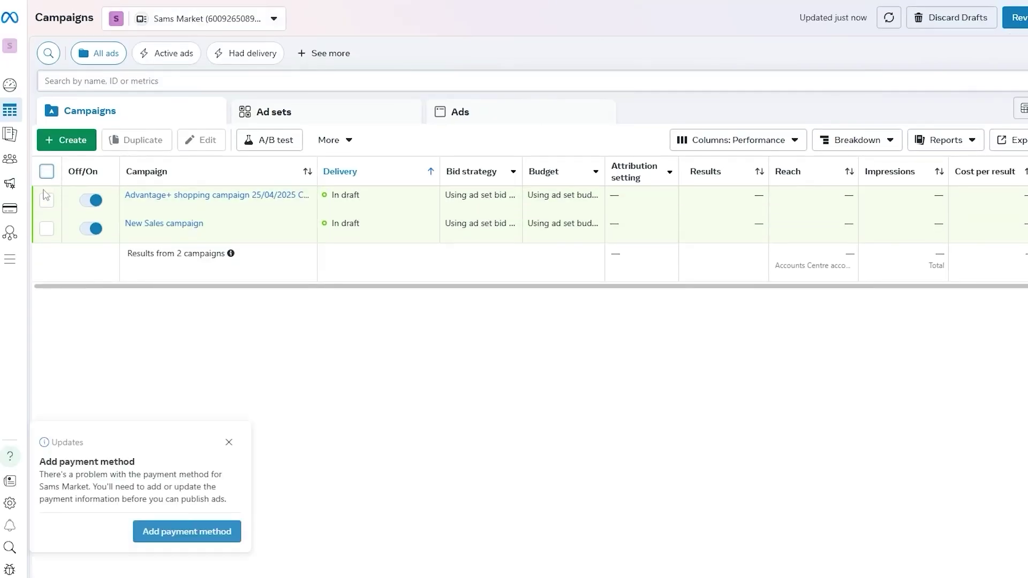
Select both draft campaigns, dismiss the Add payment method notice, and start a new campaign
{"action": "left_click", "coordinate": [47, 173]}
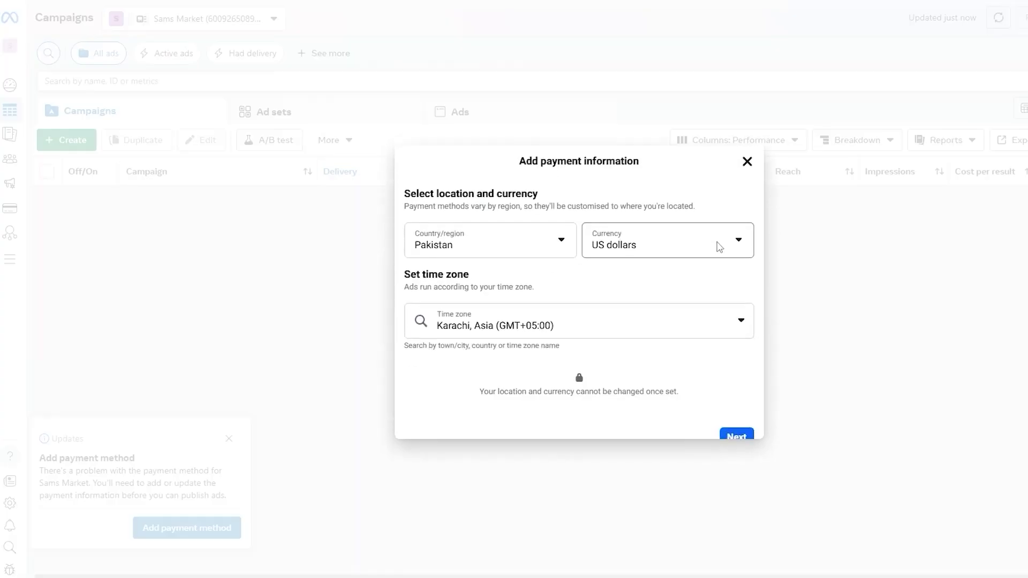
{"action": "left_click", "coordinate": [747, 161]}
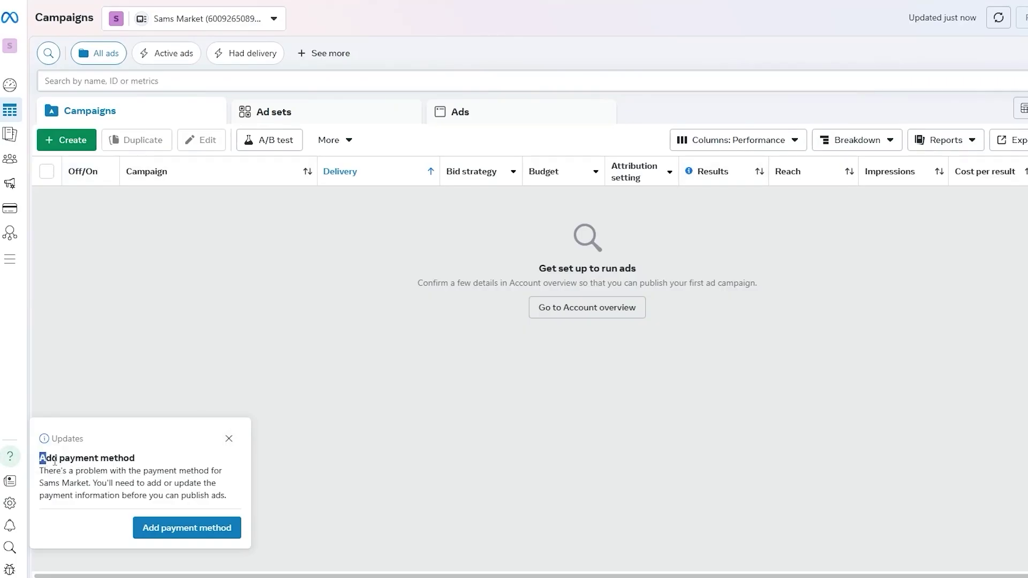
{"action": "left_click_drag", "start_coordinate": [55, 460], "coordinate": [140, 459]}
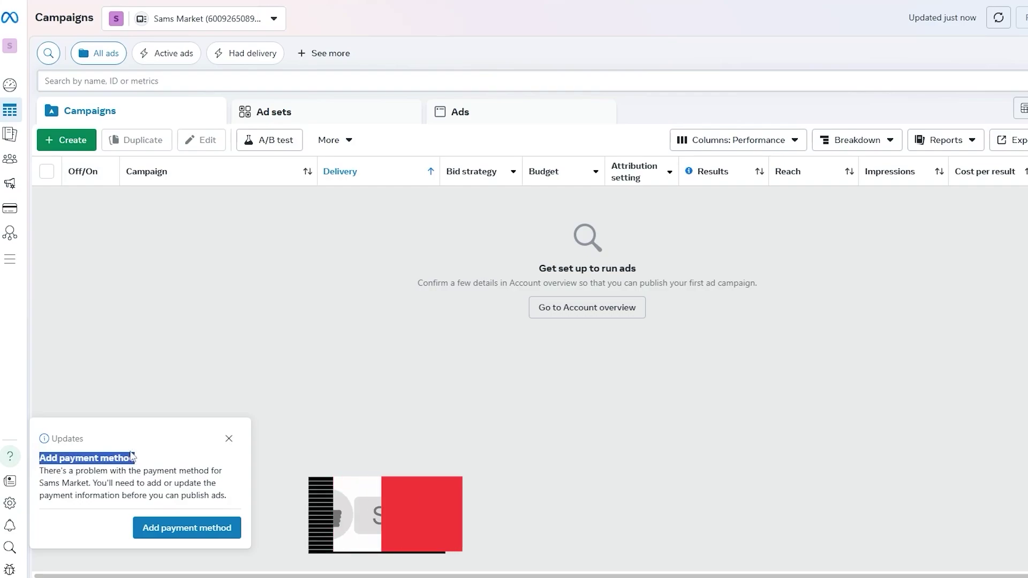
{"action": "left_click", "coordinate": [229, 440]}
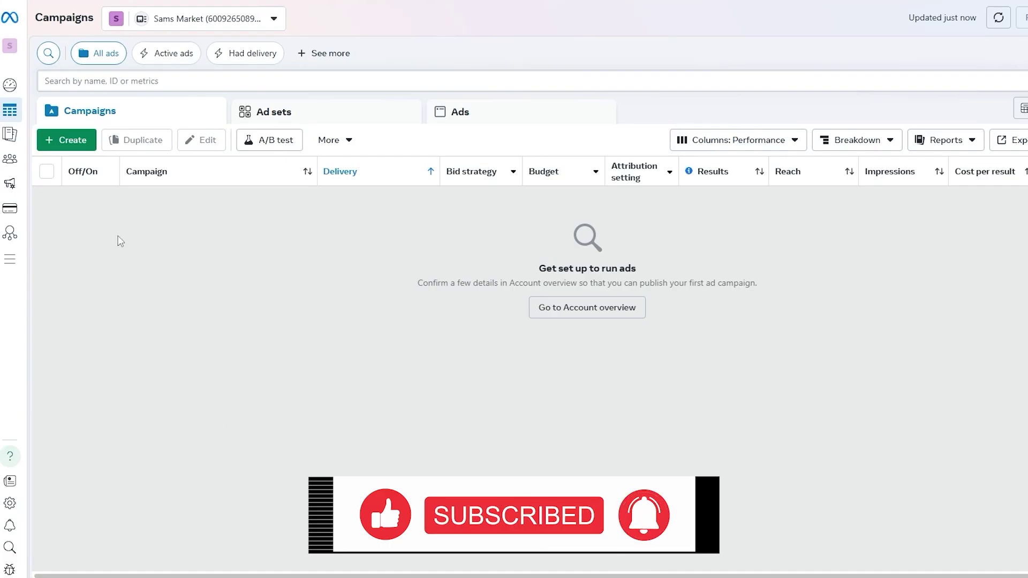
{"action": "left_click", "coordinate": [70, 144]}
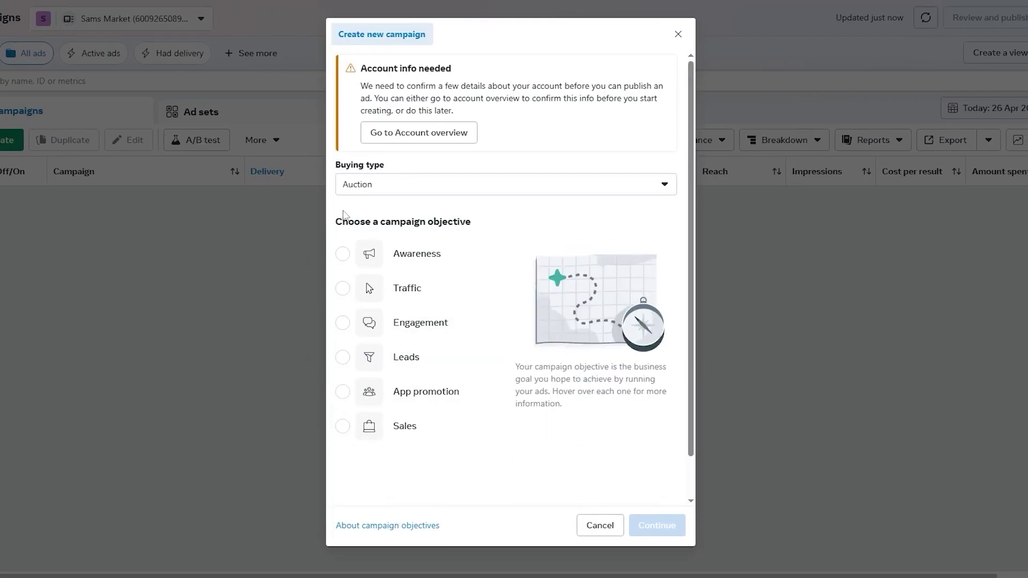
Try Reservation as the buying type, then switch back to Auction
{"action": "left_click_drag", "start_coordinate": [342, 170], "coordinate": [381, 188]}
{"action": "left_click", "coordinate": [380, 188]}
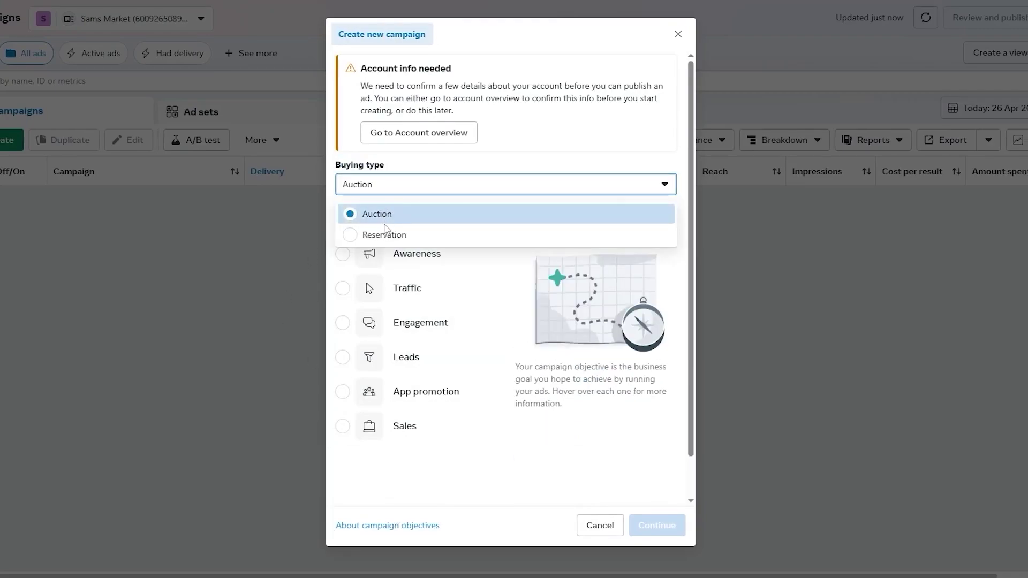
{"action": "left_click", "coordinate": [386, 234]}
{"action": "left_click", "coordinate": [391, 198]}
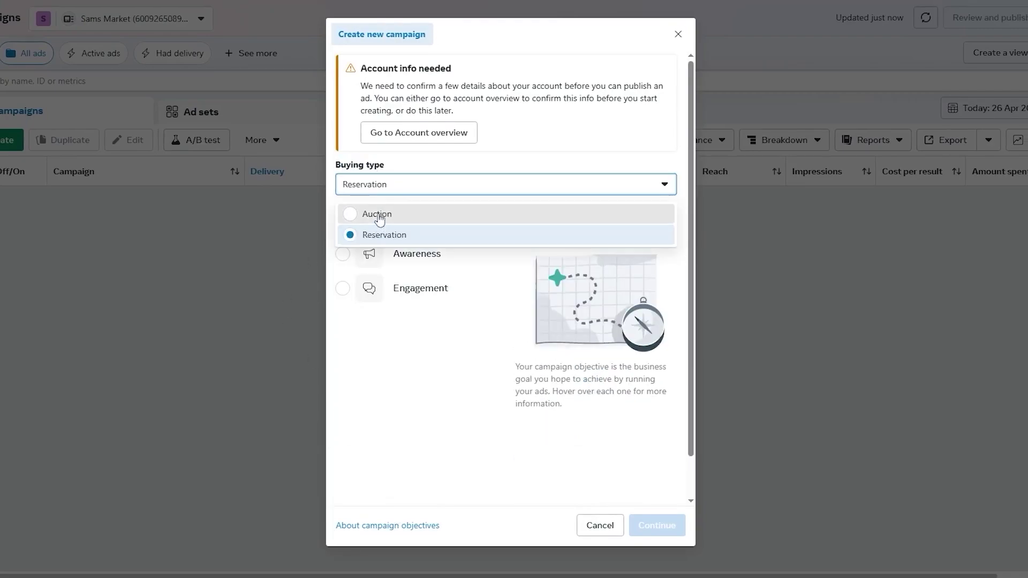
{"action": "left_click", "coordinate": [378, 214]}
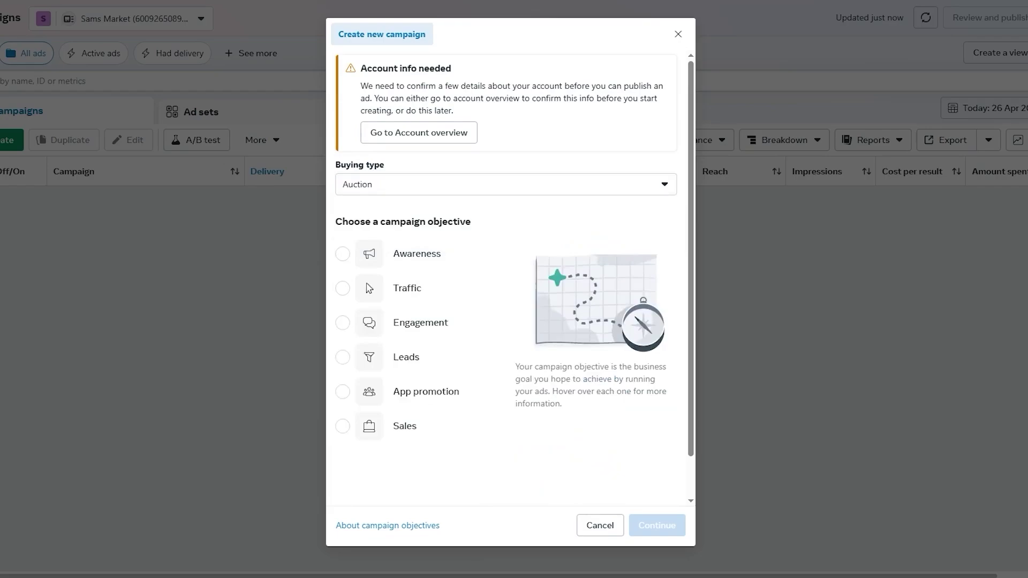
{"action": "left_click", "coordinate": [384, 194]}
{"action": "left_click", "coordinate": [384, 215]}
Settle on Auction buying type, choose the Sales objective and continue
{"action": "left_click", "coordinate": [386, 192]}
{"action": "left_click", "coordinate": [395, 231]}
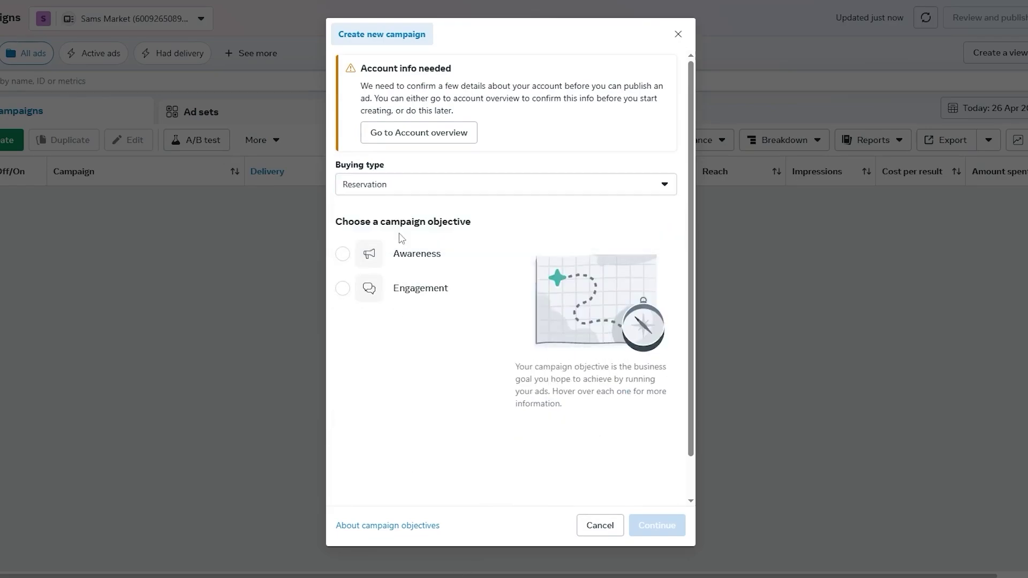
{"action": "left_click", "coordinate": [415, 190]}
{"action": "left_click", "coordinate": [394, 214]}
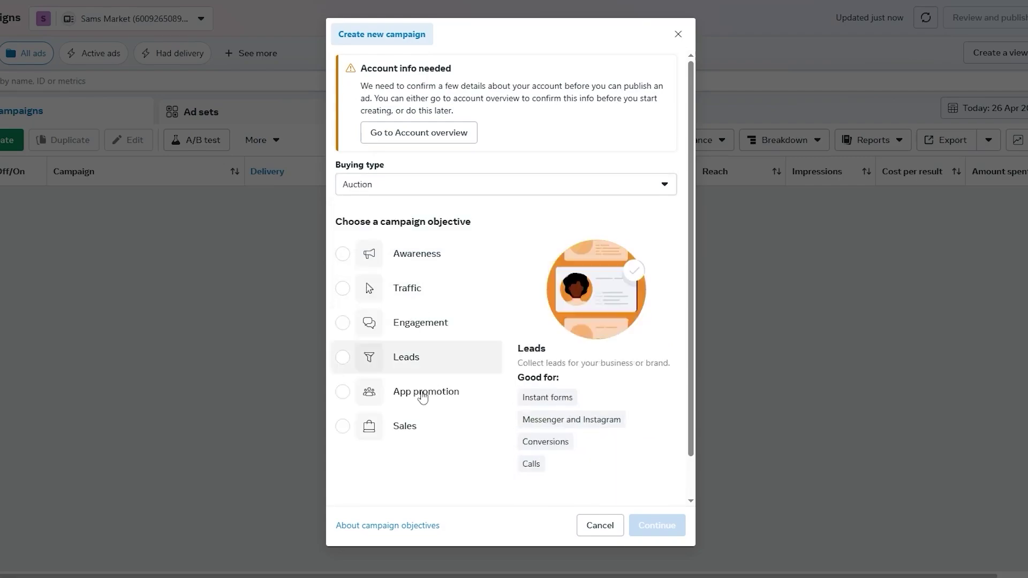
{"action": "left_click", "coordinate": [404, 426]}
{"action": "left_click", "coordinate": [657, 525]}
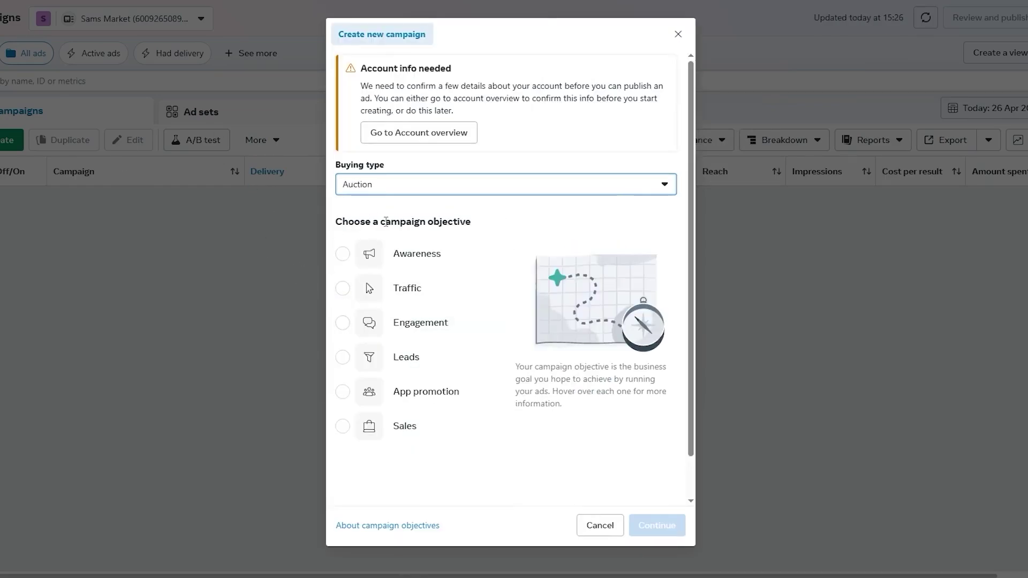
Reselect Sales, compare manual and Advantage+ setups, and create an Advantage+ shopping campaign
{"action": "left_click_drag", "start_coordinate": [367, 221], "coordinate": [500, 232]}
{"action": "left_click", "coordinate": [453, 436]}
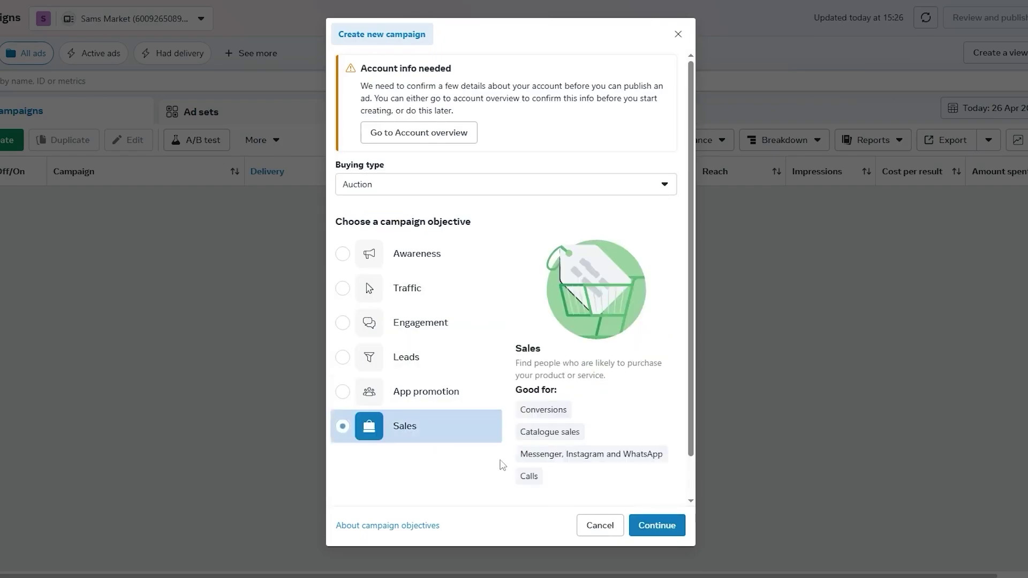
{"action": "left_click", "coordinate": [645, 526]}
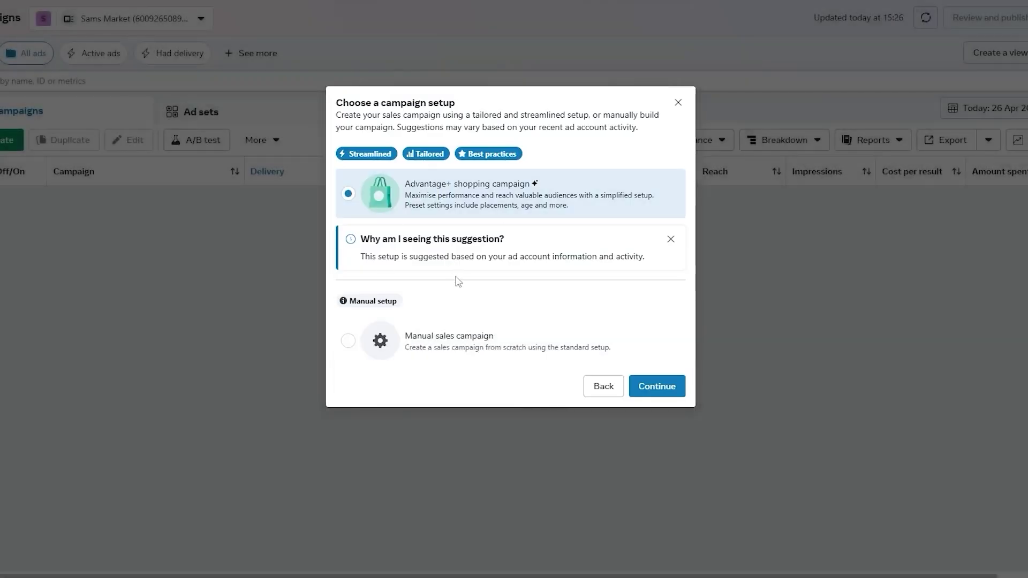
{"action": "left_click", "coordinate": [419, 354]}
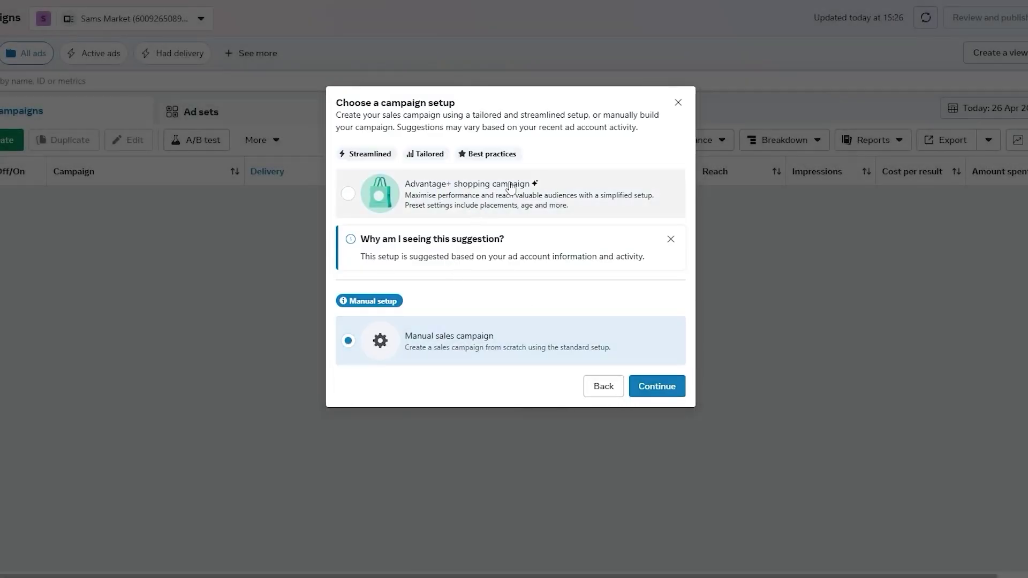
{"action": "left_click", "coordinate": [538, 195]}
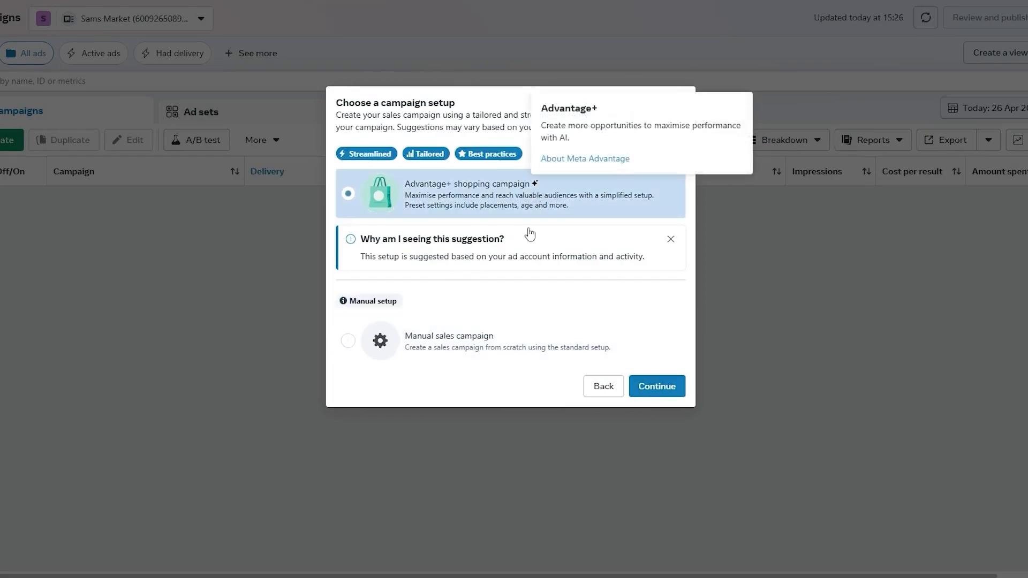
{"action": "left_click", "coordinate": [536, 354]}
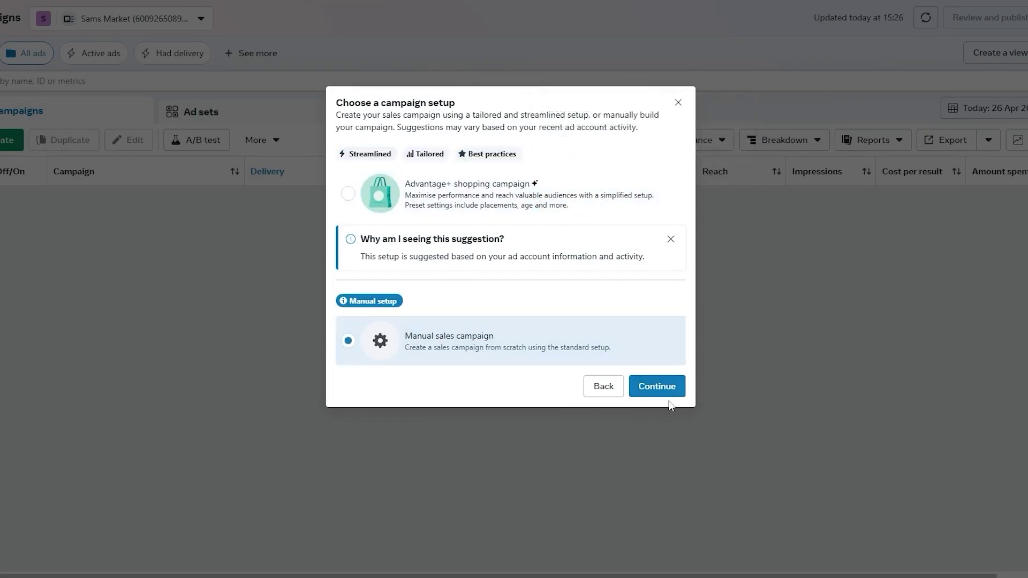
{"action": "left_click", "coordinate": [468, 187]}
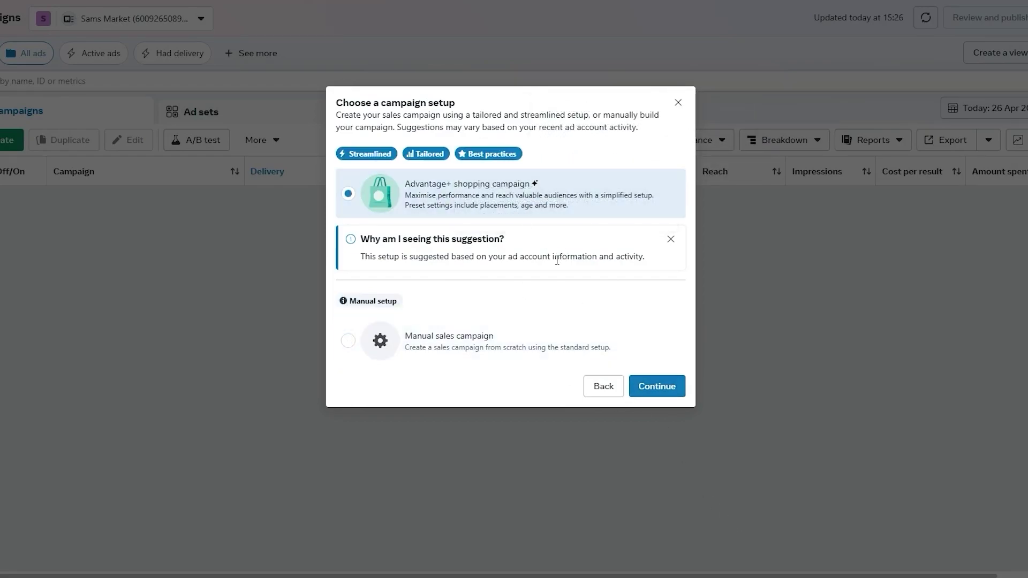
{"action": "left_click", "coordinate": [652, 393]}
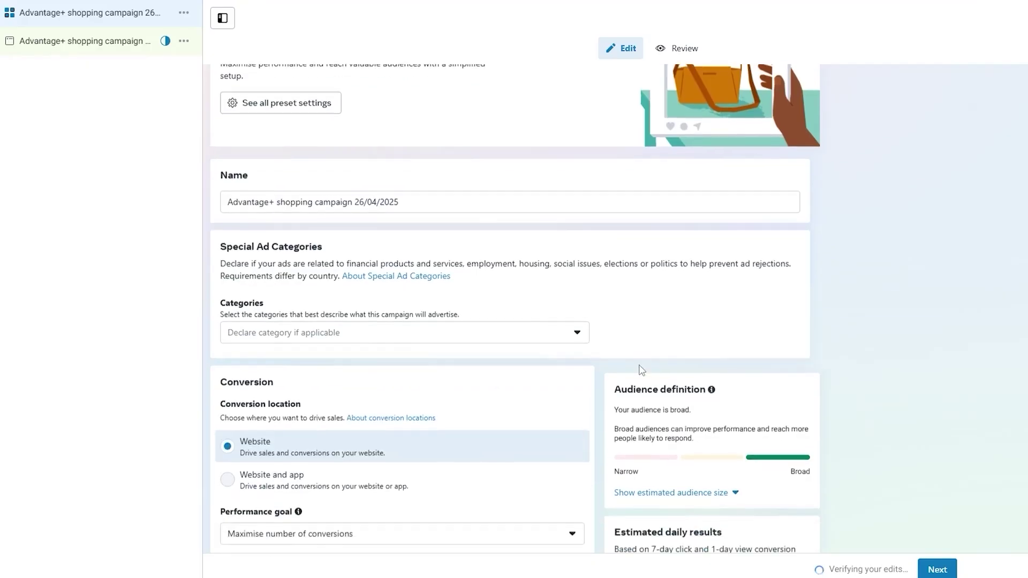
Leave Special Ad Categories empty, declaring no special ad category
{"action": "left_click_drag", "start_coordinate": [217, 234], "coordinate": [275, 269]}
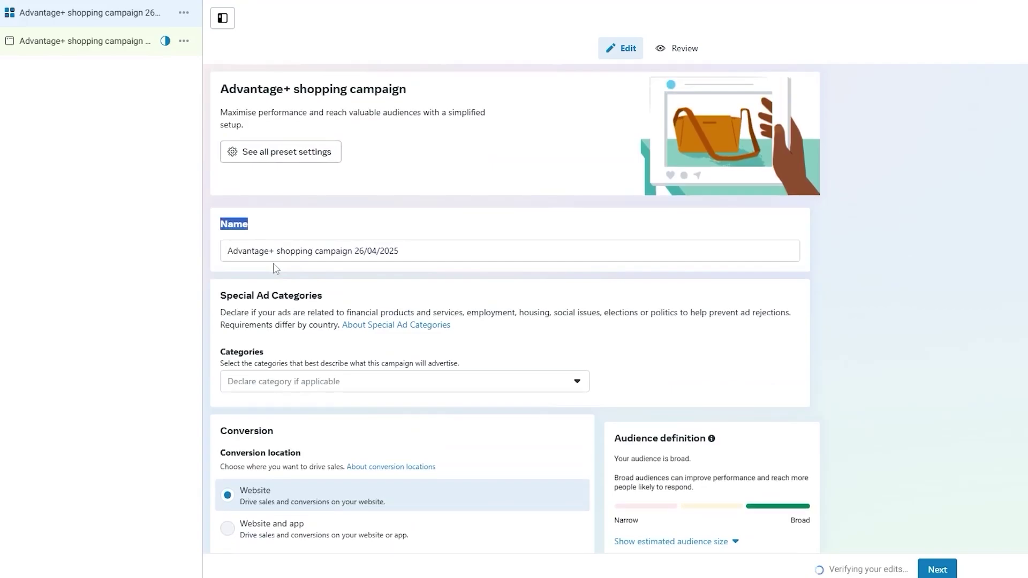
{"action": "scroll", "coordinate": [390, 272], "scroll_direction": "down", "scroll_amount": 2}
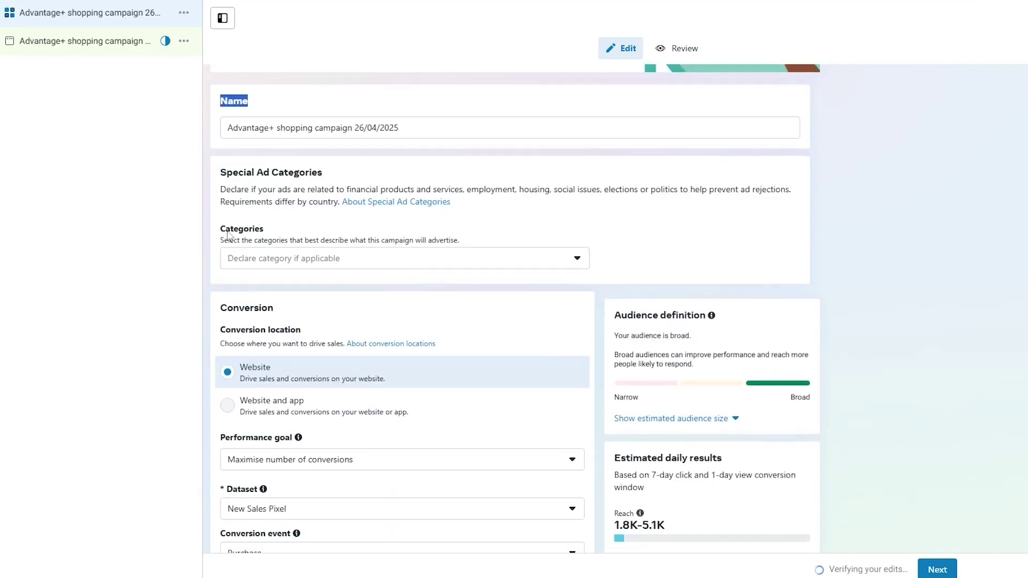
{"action": "left_click_drag", "start_coordinate": [230, 230], "coordinate": [247, 230]}
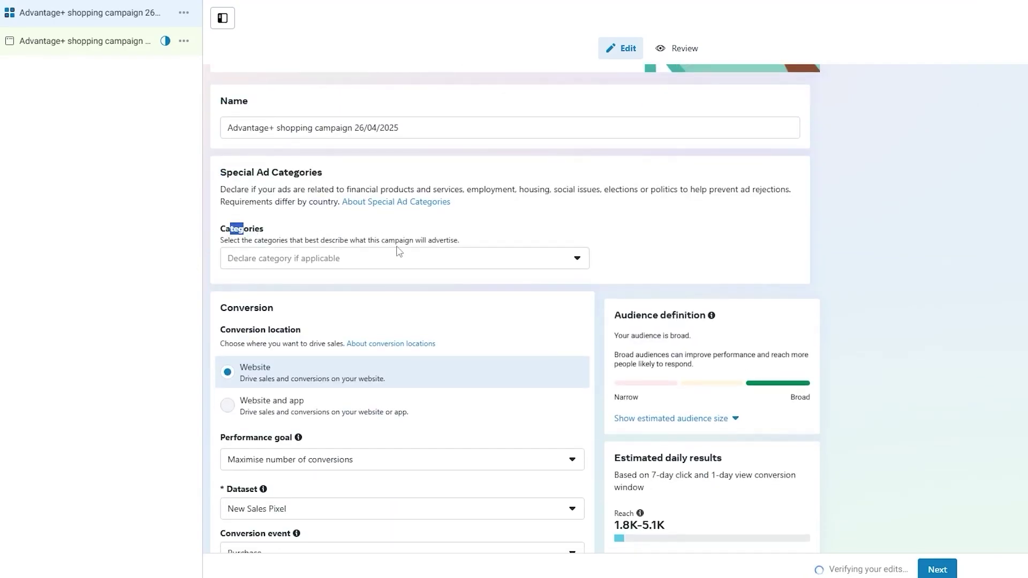
{"action": "left_click", "coordinate": [367, 267]}
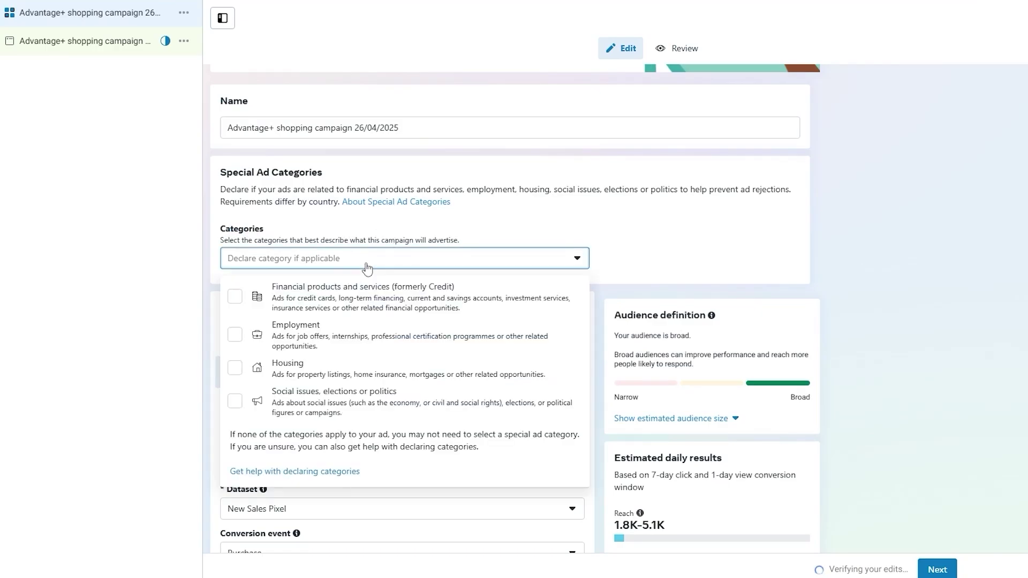
{"action": "left_click", "coordinate": [338, 255]}
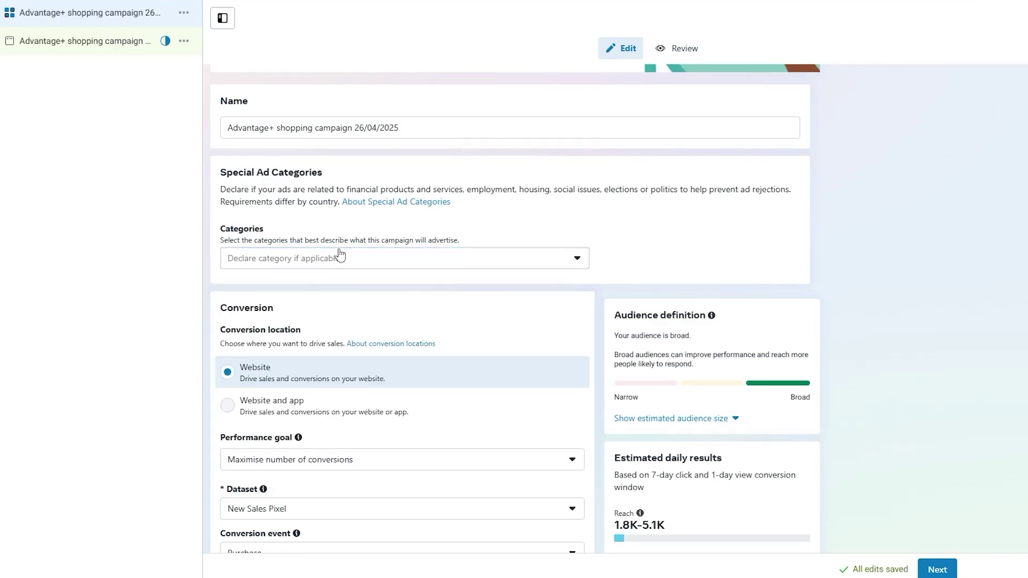
{"action": "left_click", "coordinate": [340, 255]}
{"action": "left_click", "coordinate": [374, 262]}
{"action": "scroll", "coordinate": [356, 276], "scroll_direction": "down", "scroll_amount": 3}
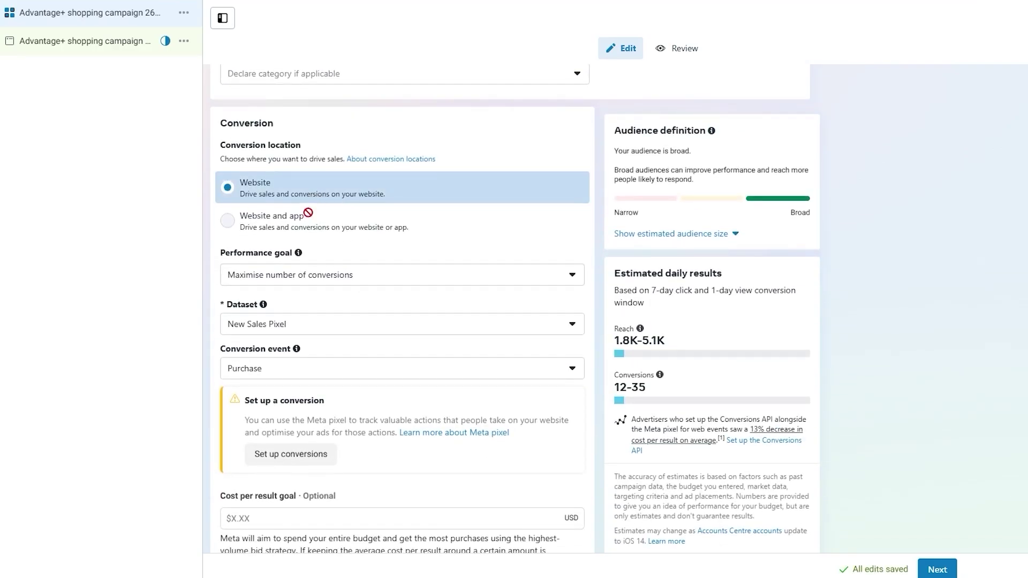
{"action": "scroll", "coordinate": [301, 318], "scroll_direction": "down", "scroll_amount": 1}
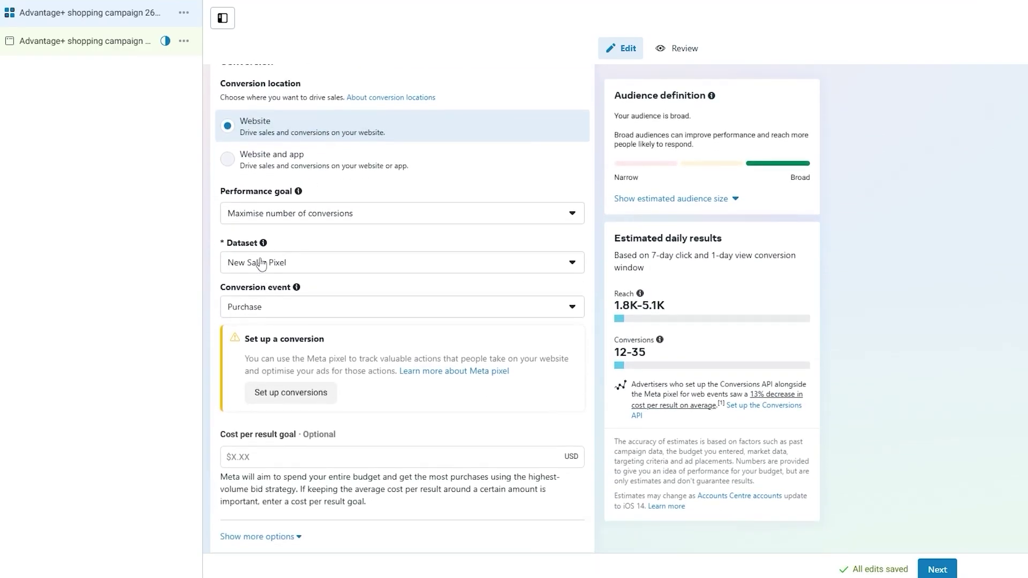
Keep New Sales Pixel as the dataset and Purchase as the conversion event
{"action": "left_click", "coordinate": [261, 263]}
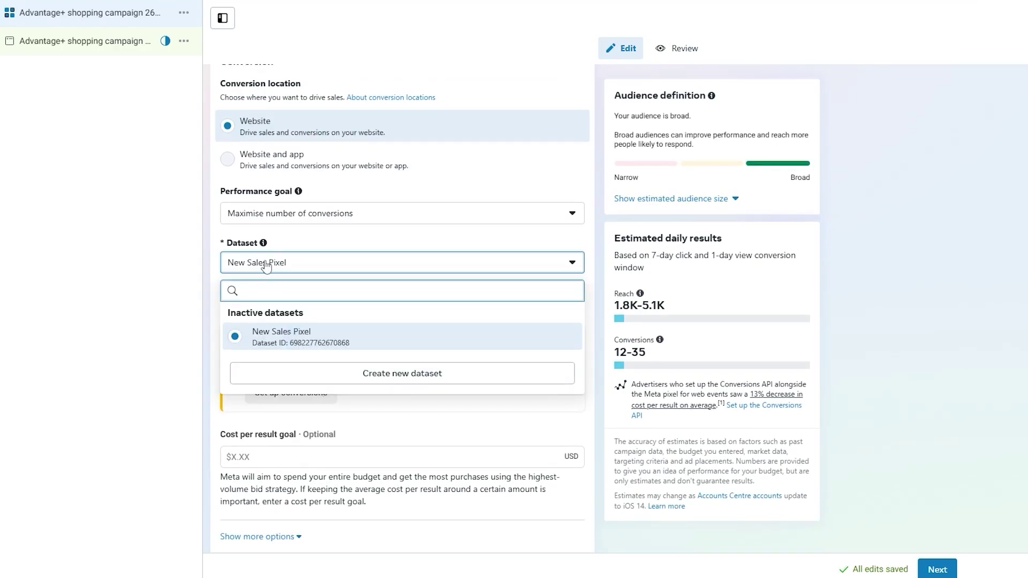
{"action": "left_click", "coordinate": [315, 335]}
{"action": "left_click", "coordinate": [250, 313]}
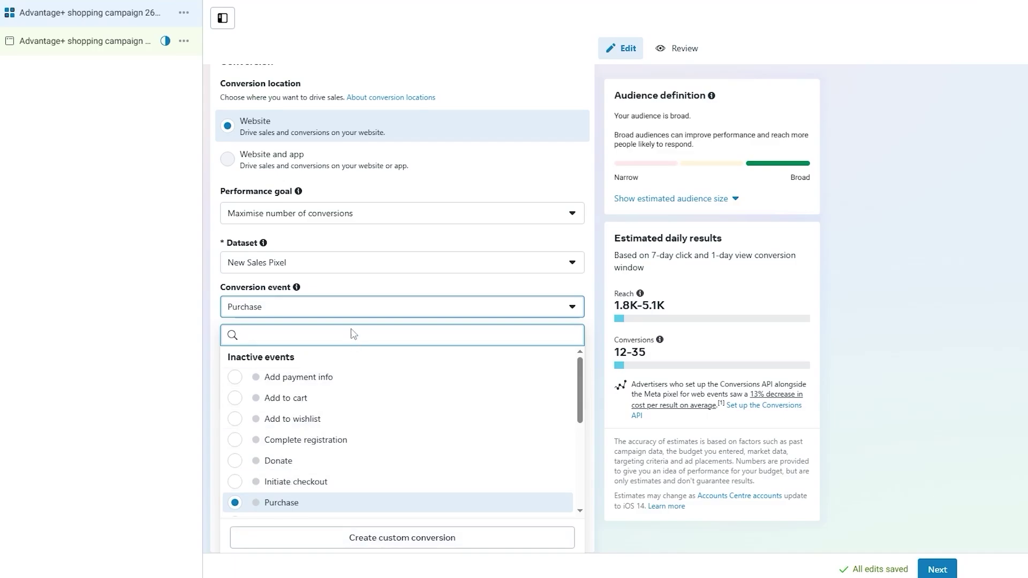
{"action": "left_click", "coordinate": [297, 303]}
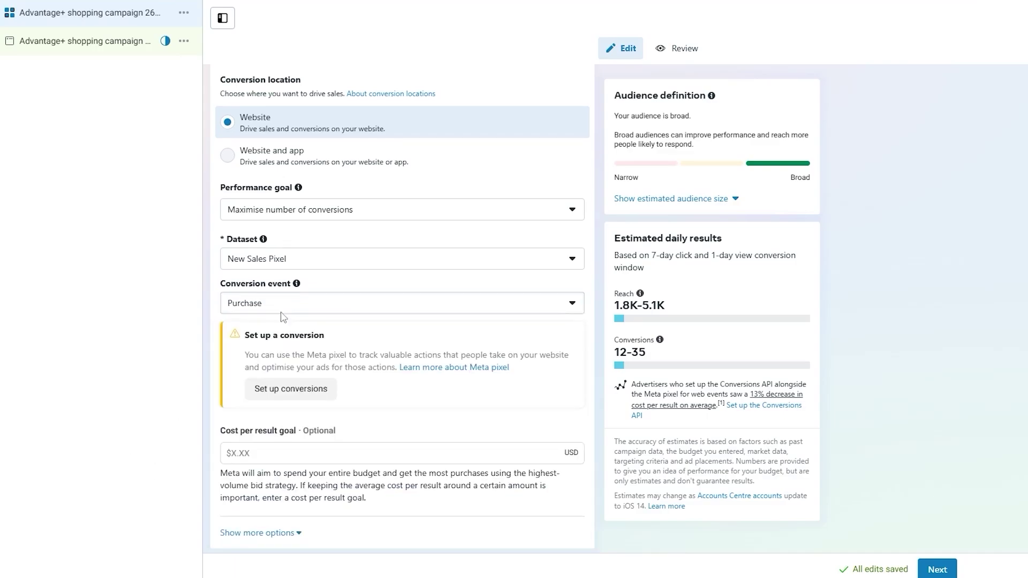
{"action": "scroll", "coordinate": [366, 245], "scroll_direction": "down", "scroll_amount": 2}
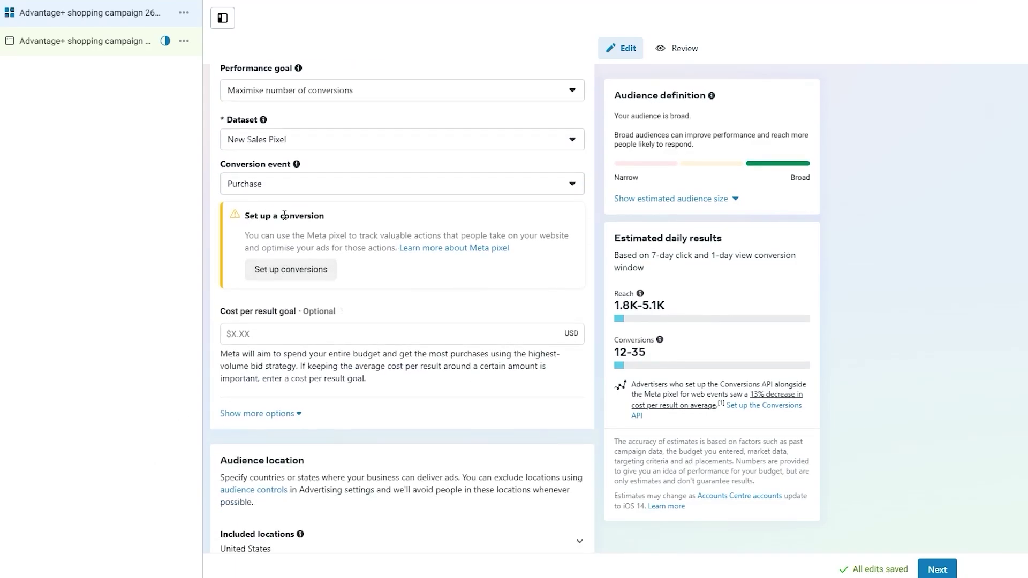
{"action": "left_click_drag", "start_coordinate": [308, 236], "coordinate": [456, 236]}
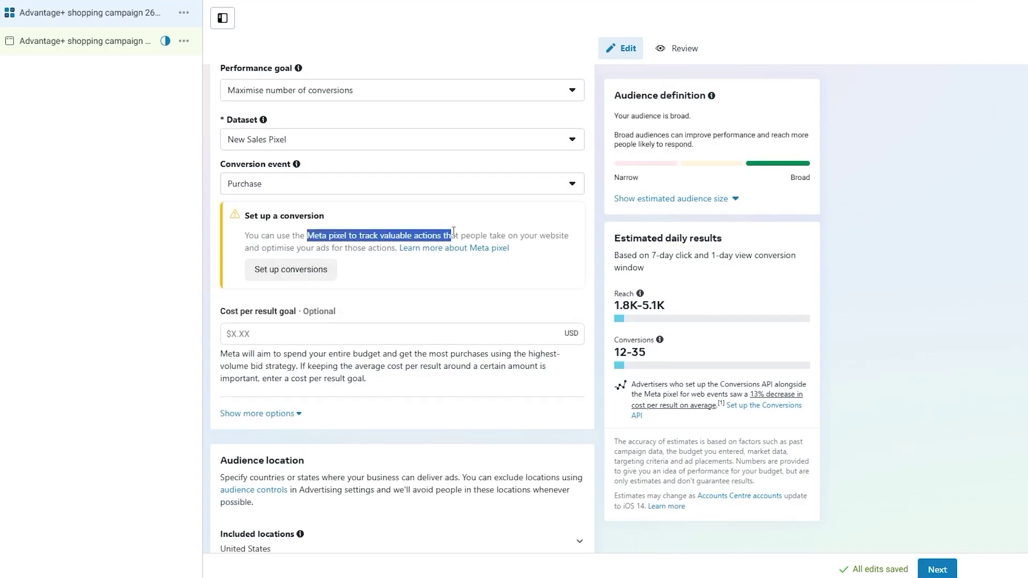
Set up conversions with standard events, review the event codes, then go to Test Events
{"action": "left_click", "coordinate": [321, 269]}
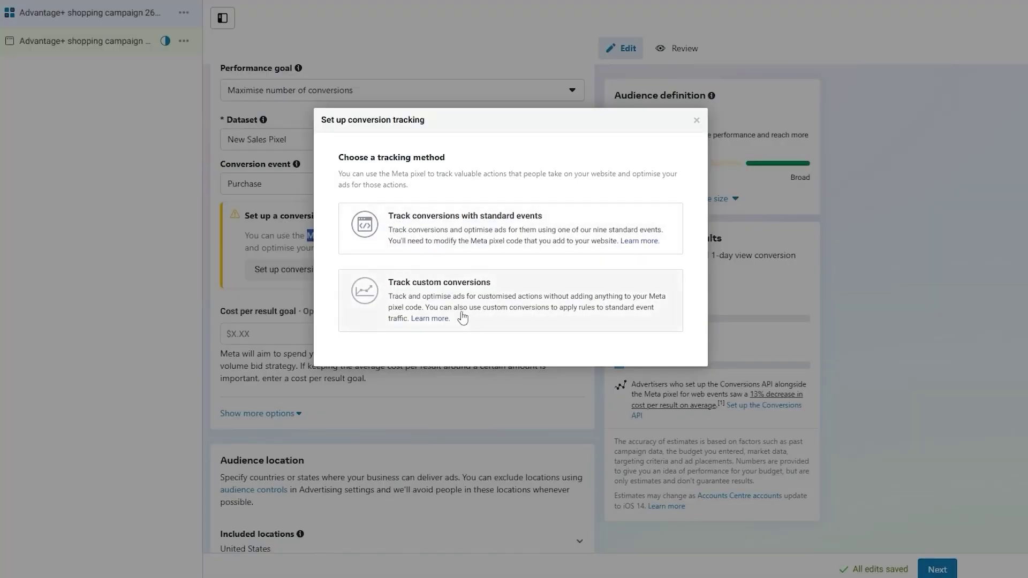
{"action": "left_click", "coordinate": [415, 248]}
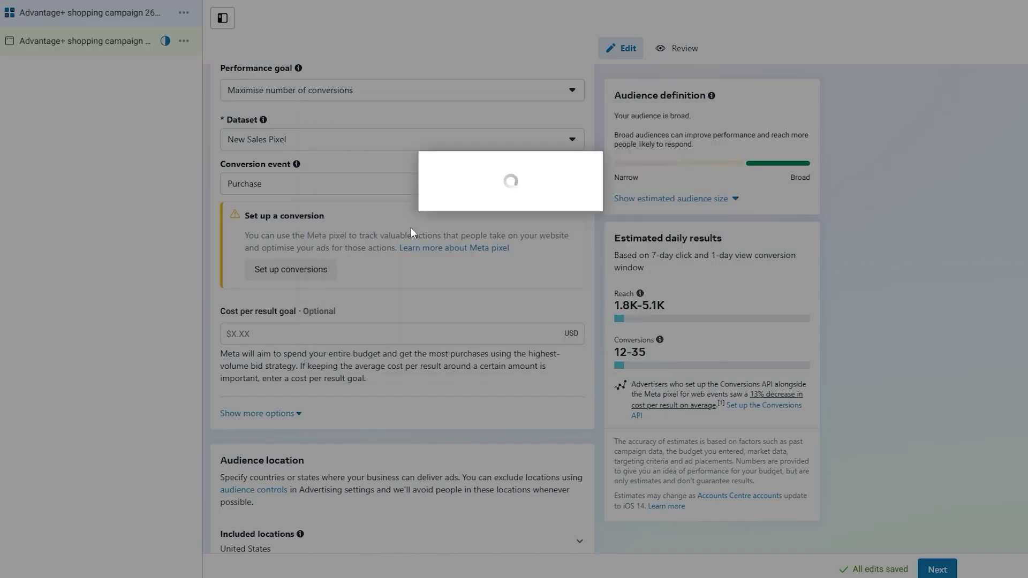
{"action": "scroll", "coordinate": [508, 376], "scroll_direction": "down", "scroll_amount": 5}
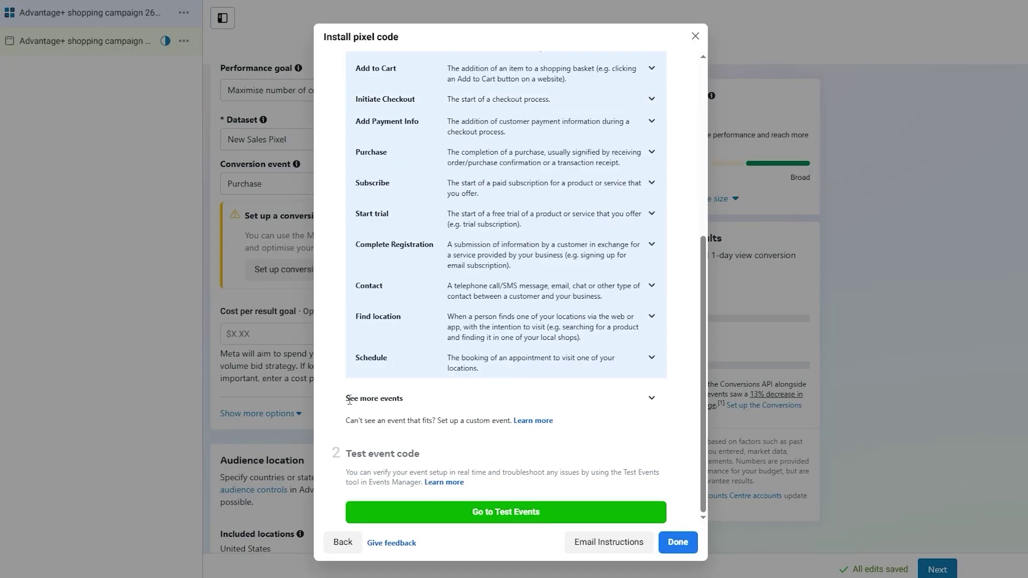
{"action": "left_click_drag", "start_coordinate": [348, 399], "coordinate": [380, 400]}
{"action": "scroll", "coordinate": [429, 371], "scroll_direction": "down", "scroll_amount": 4}
{"action": "scroll", "coordinate": [423, 370], "scroll_direction": "up", "scroll_amount": 4}
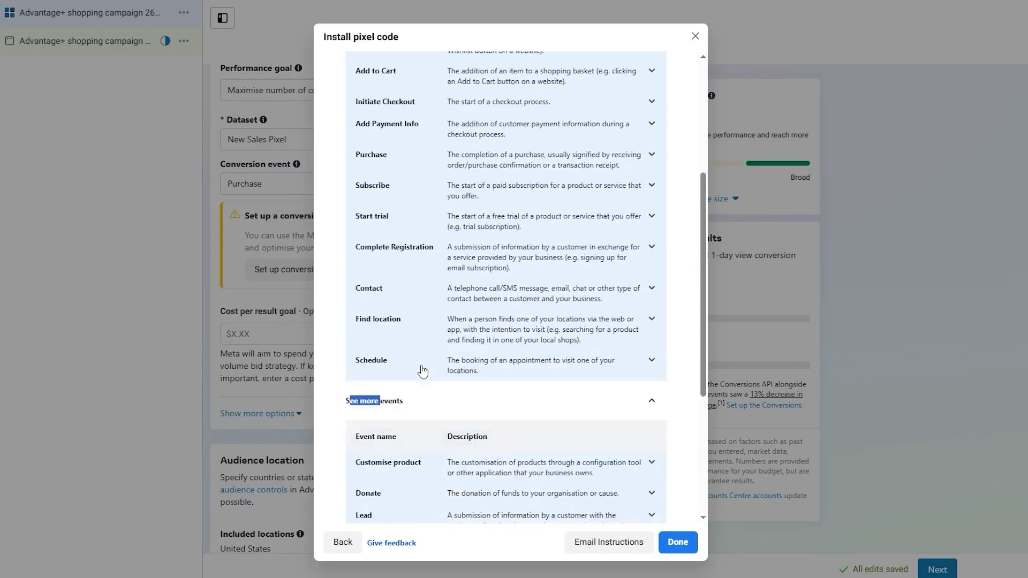
{"action": "scroll", "coordinate": [422, 348], "scroll_direction": "up", "scroll_amount": 3}
{"action": "scroll", "coordinate": [394, 300], "scroll_direction": "up", "scroll_amount": 2}
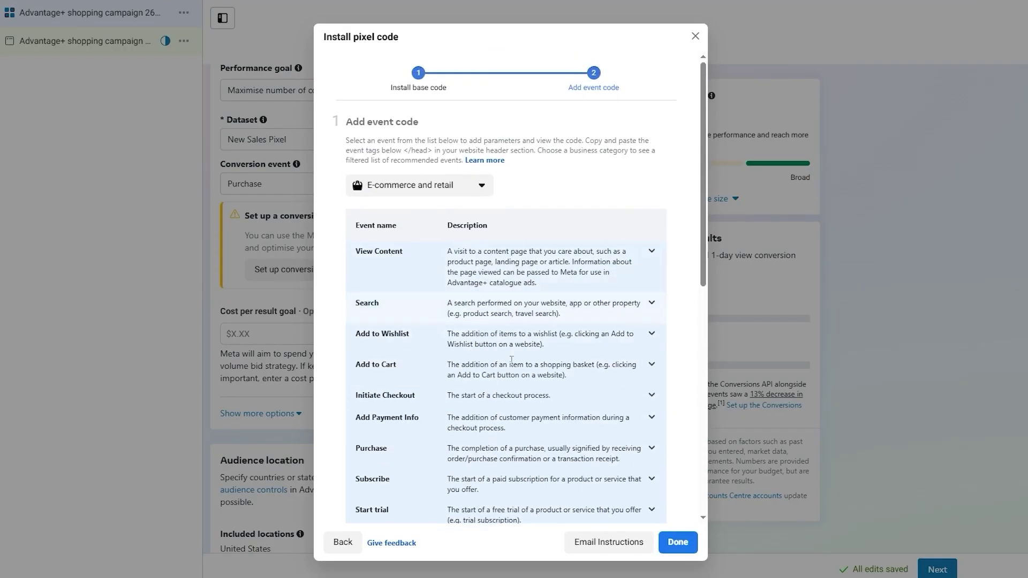
{"action": "scroll", "coordinate": [513, 374], "scroll_direction": "down", "scroll_amount": 10}
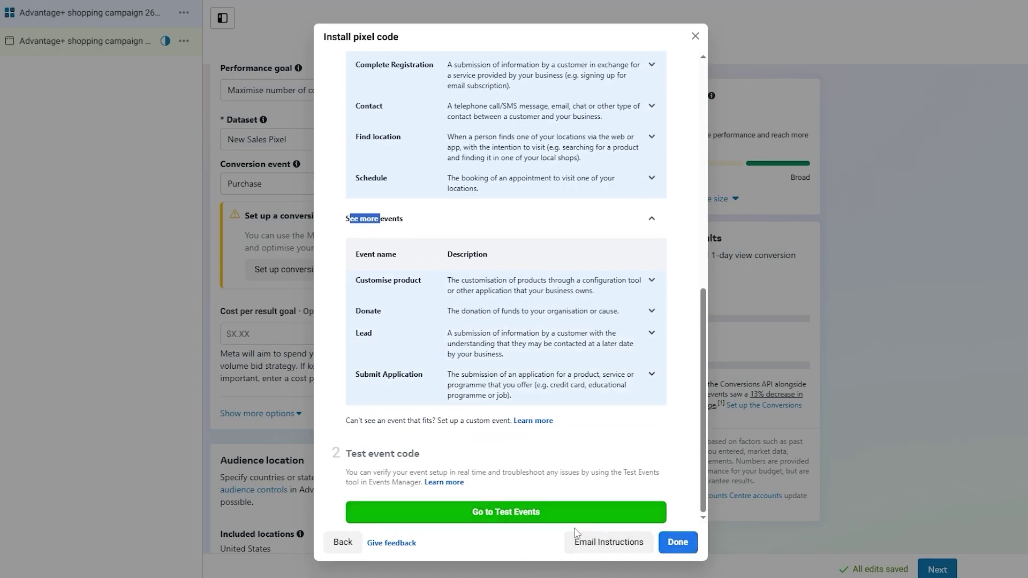
{"action": "left_click", "coordinate": [544, 511]}
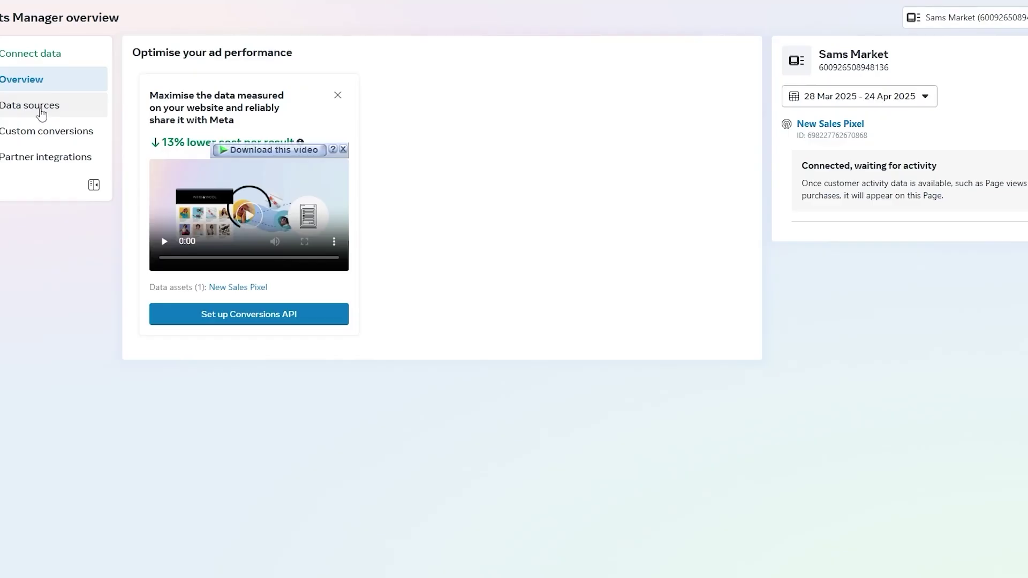
Continue the new pixel's setup using the Meta pixel connection method
{"action": "left_click", "coordinate": [11, 110]}
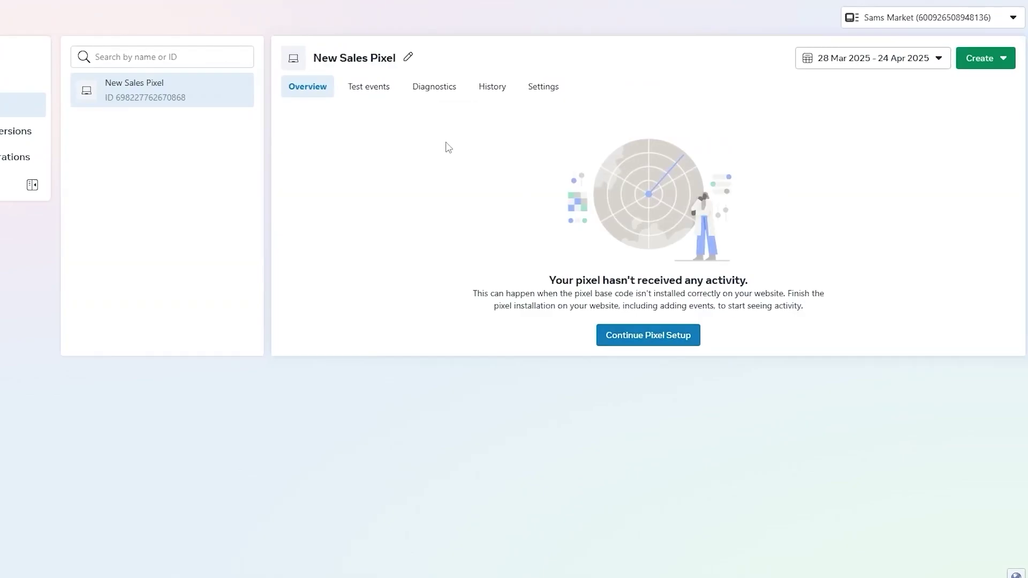
{"action": "left_click", "coordinate": [638, 343]}
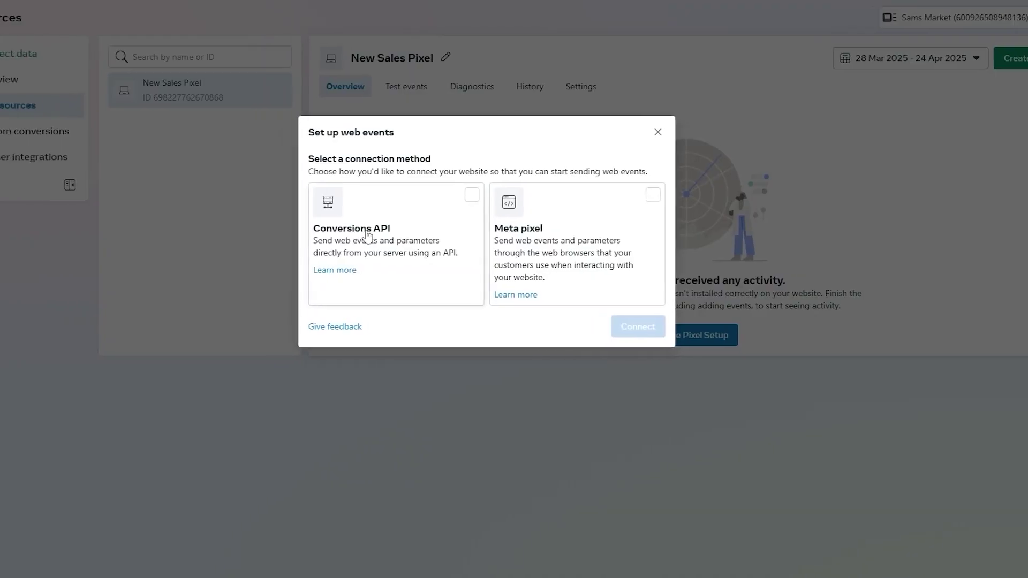
{"action": "left_click", "coordinate": [510, 243]}
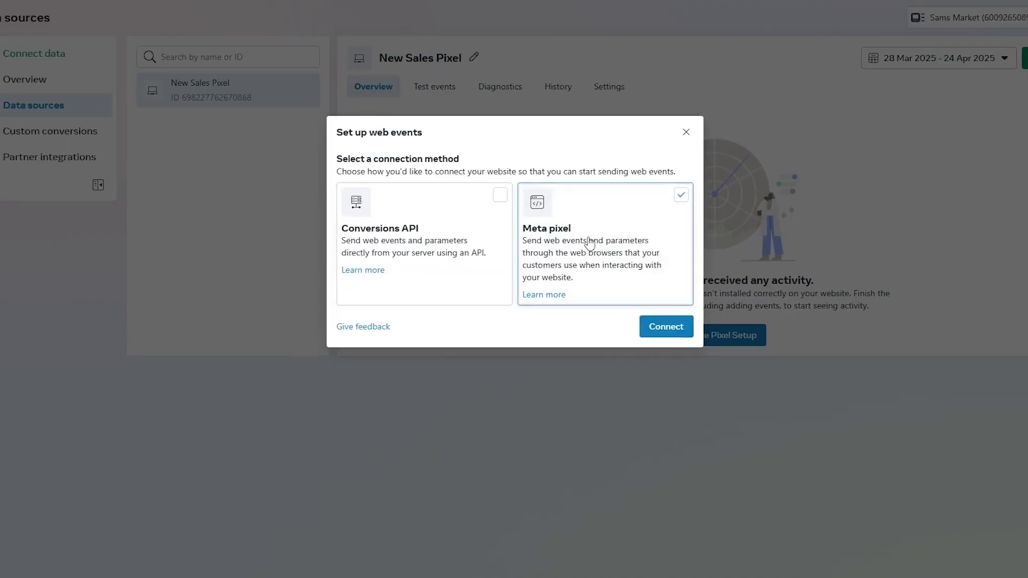
{"action": "left_click", "coordinate": [668, 332]}
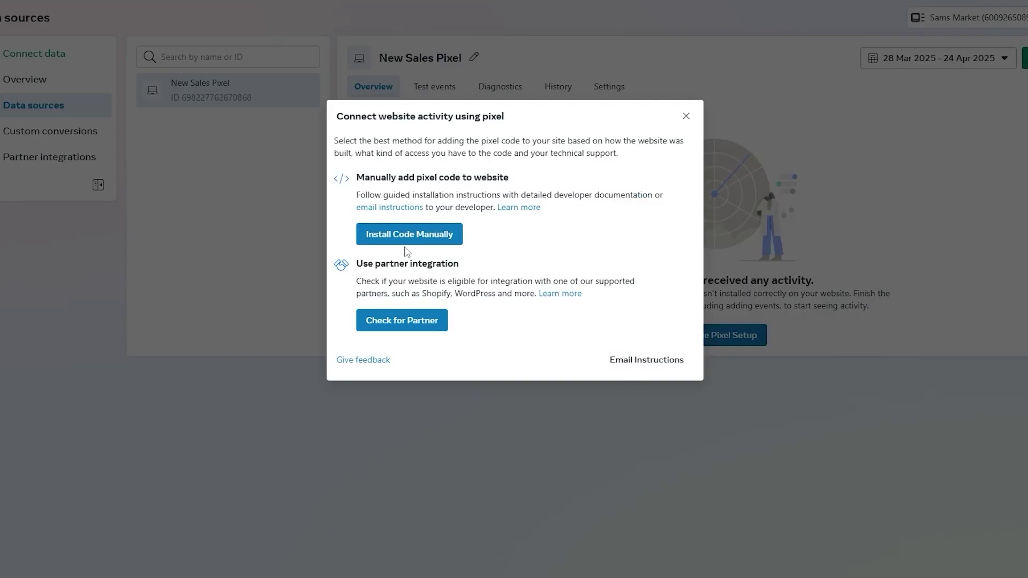
Choose Shopify (online) as the partner integration and advance to Verify connection
{"action": "left_click", "coordinate": [396, 320]}
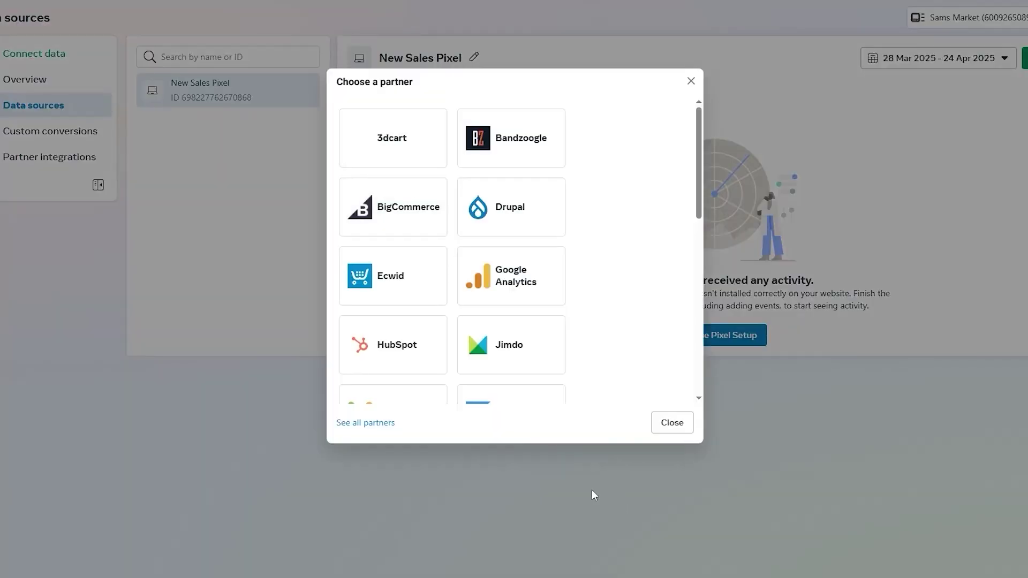
{"action": "scroll", "coordinate": [537, 383], "scroll_direction": "down", "scroll_amount": 10}
{"action": "scroll", "coordinate": [536, 381], "scroll_direction": "up", "scroll_amount": 4}
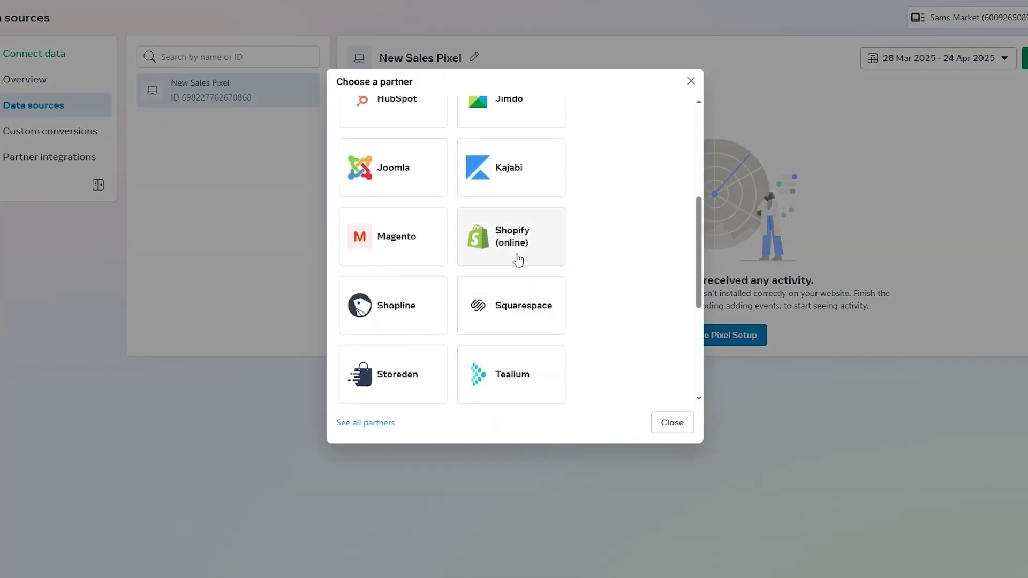
{"action": "left_click", "coordinate": [673, 417]}
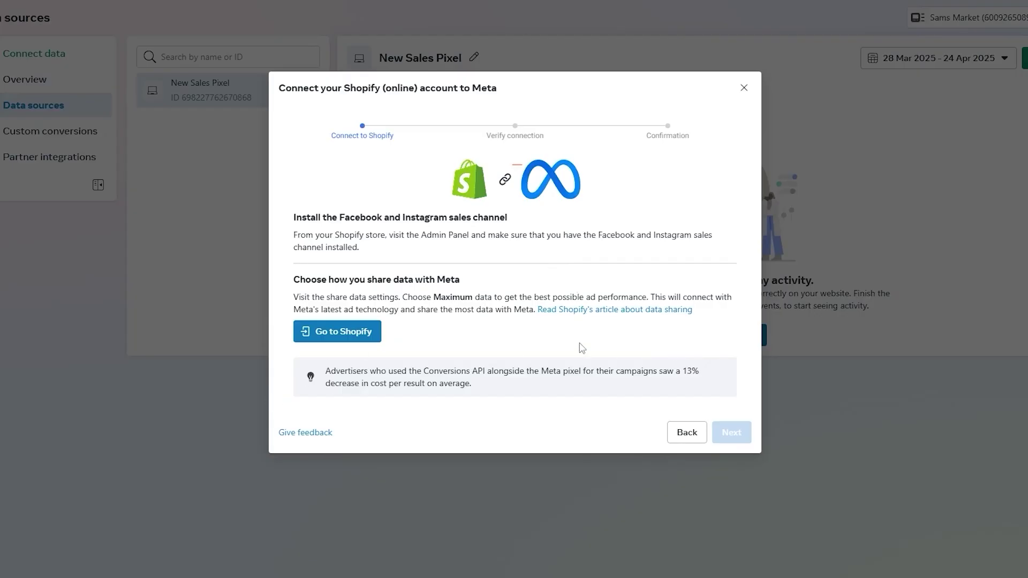
{"action": "left_click_drag", "start_coordinate": [296, 217], "coordinate": [595, 217]}
{"action": "left_click", "coordinate": [366, 331]}
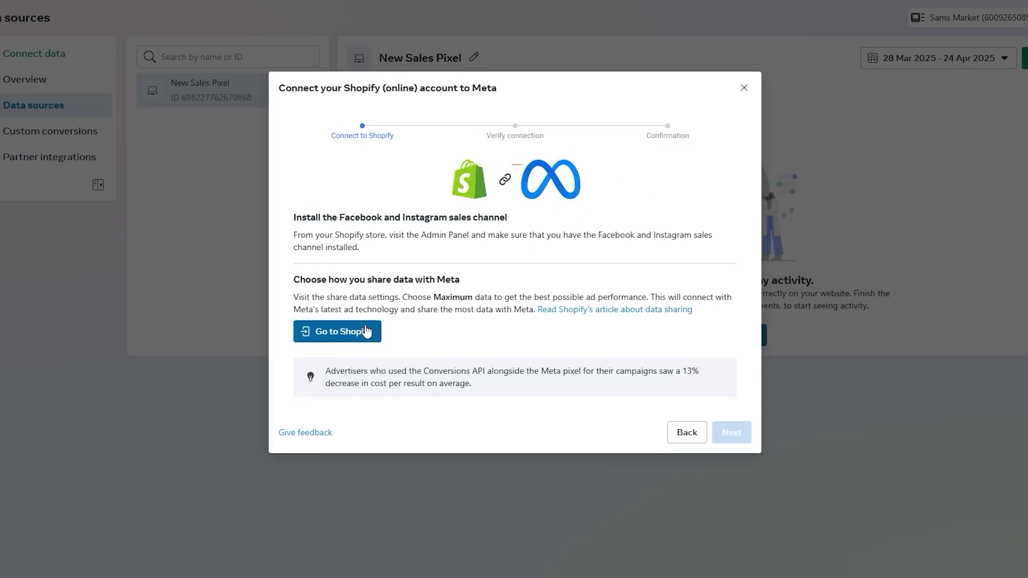
{"action": "left_click", "coordinate": [364, 333]}
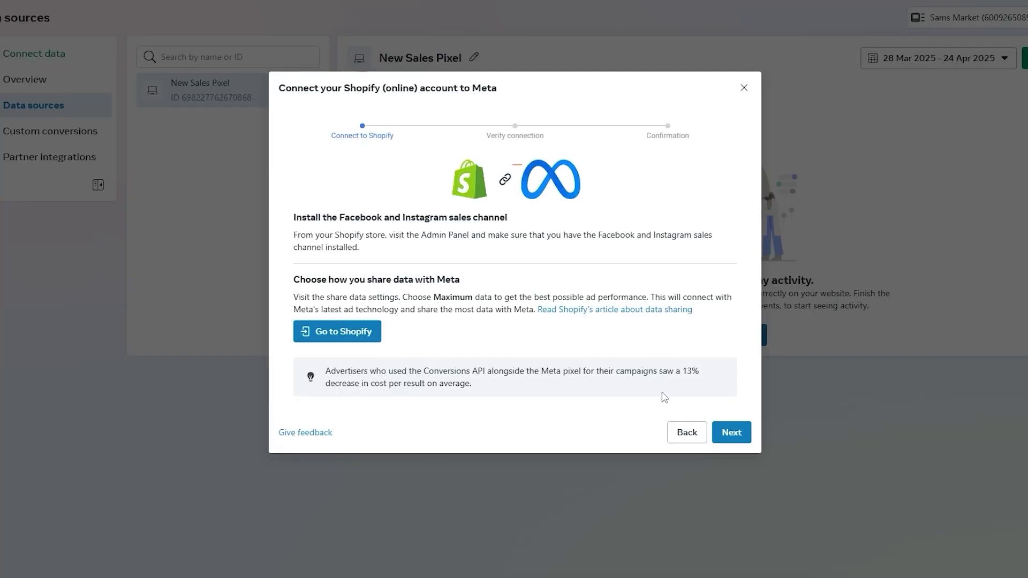
{"action": "left_click", "coordinate": [729, 433]}
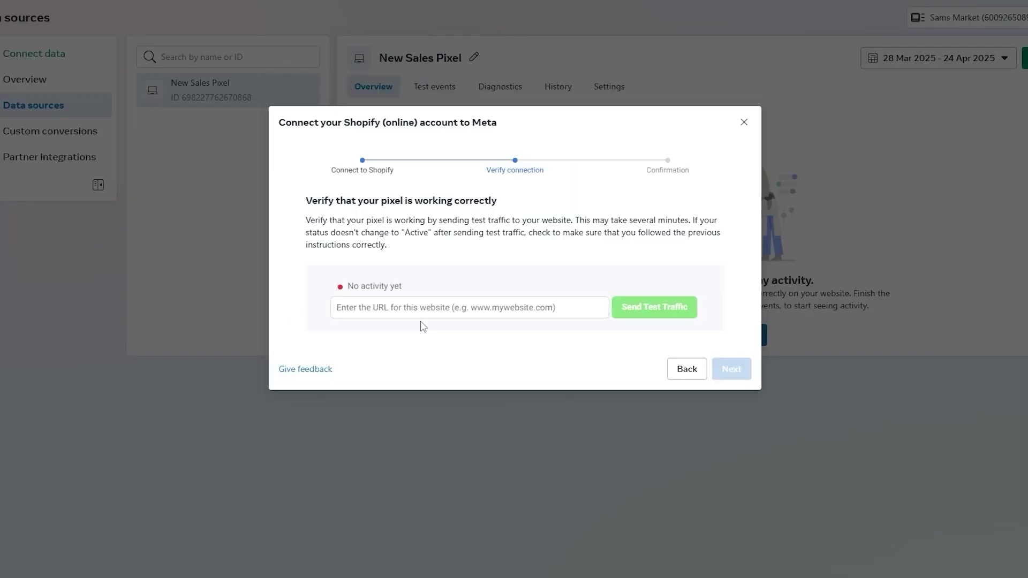
Paste the store URL, send test traffic, and click Buy it now on the Iconic T-Shirt
{"action": "left_click", "coordinate": [421, 314]}
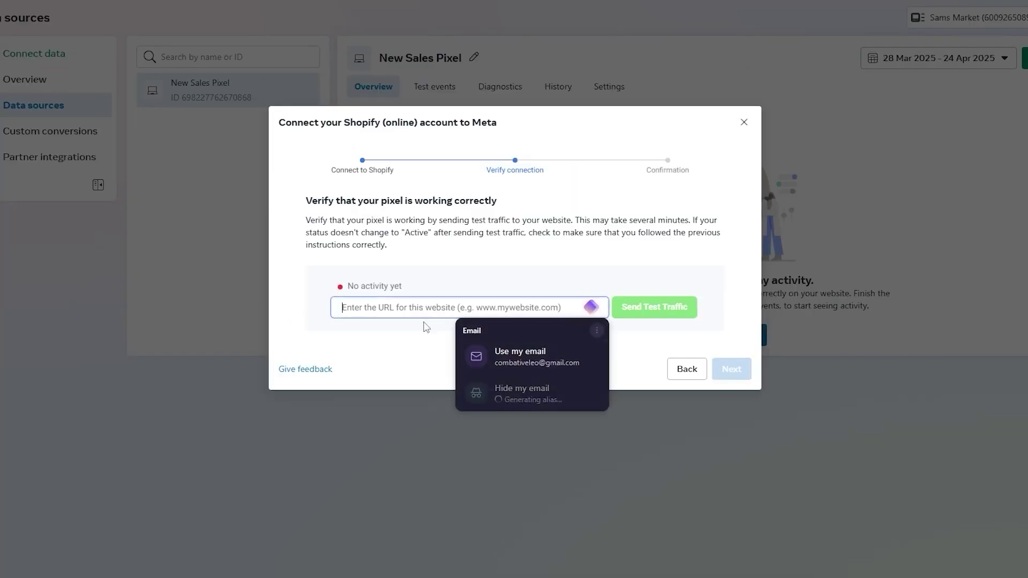
{"action": "type", "text": "https://mamamiapizzeria.shop/"}
{"action": "left_click", "coordinate": [647, 315]}
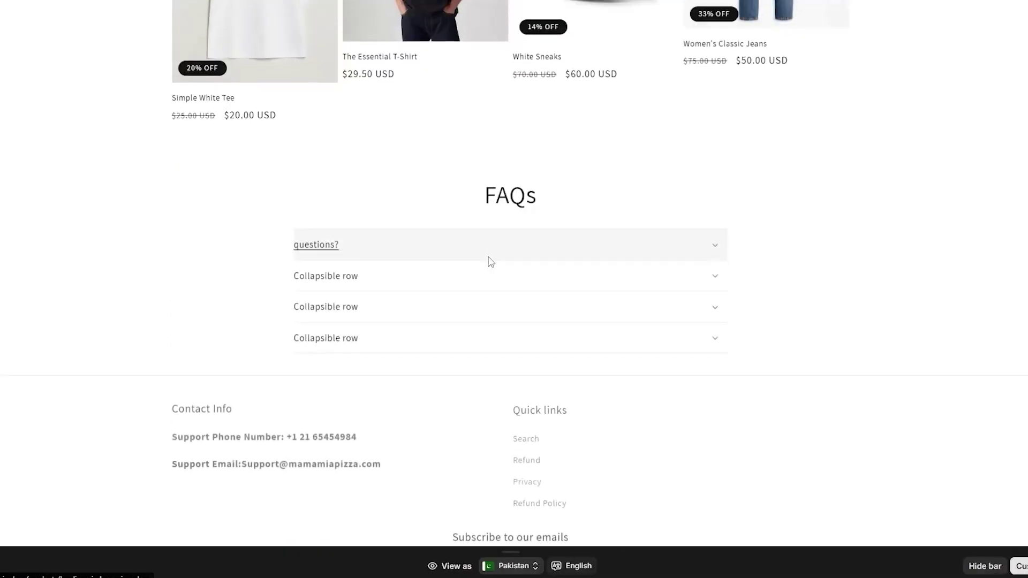
{"action": "scroll", "coordinate": [486, 259], "scroll_direction": "up", "scroll_amount": 5}
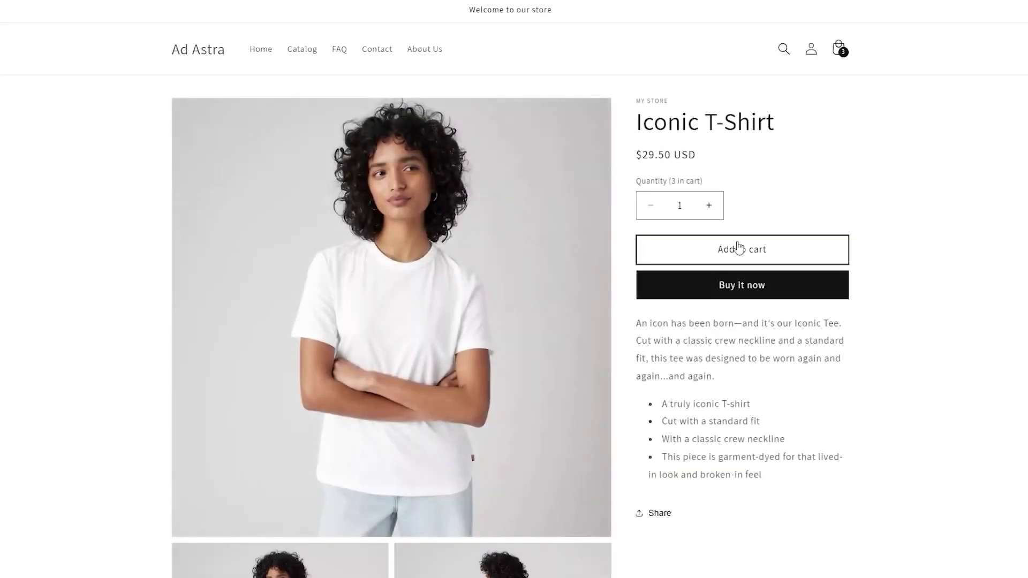
{"action": "left_click", "coordinate": [749, 289]}
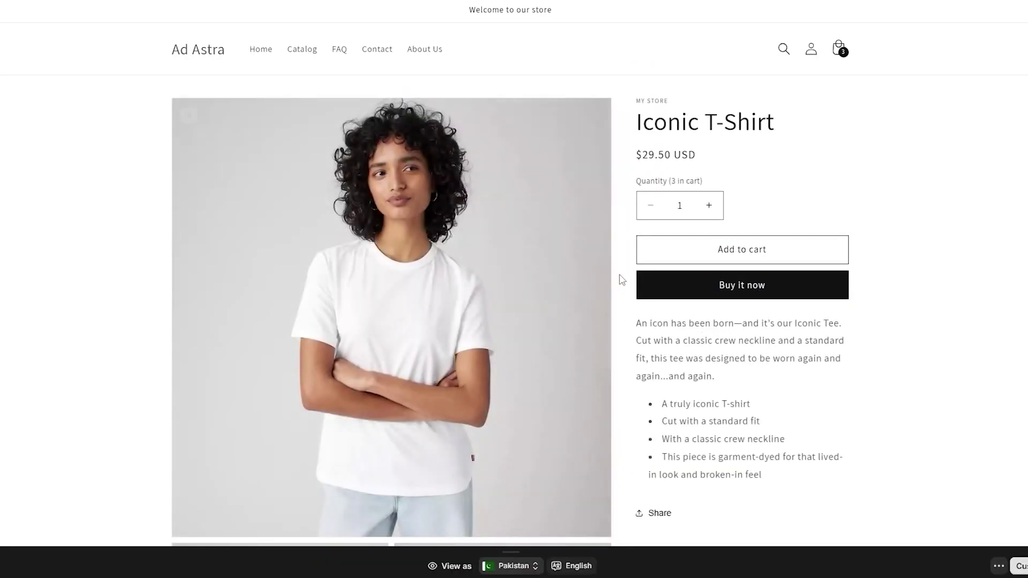
{"action": "scroll", "coordinate": [801, 429], "scroll_direction": "down", "scroll_amount": 5}
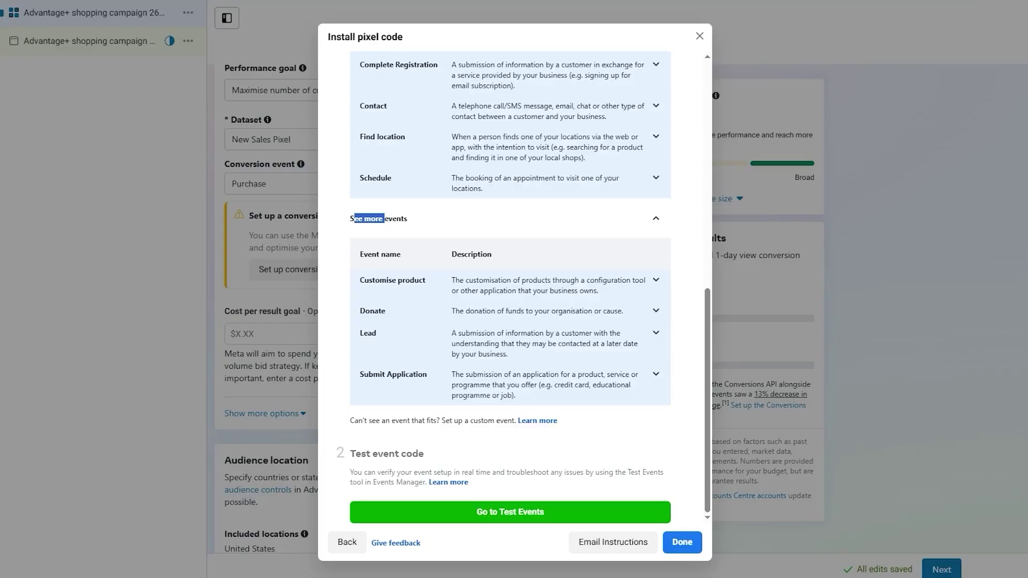
Close the Install pixel code dialog and find the Audience location section
{"action": "left_click", "coordinate": [697, 545]}
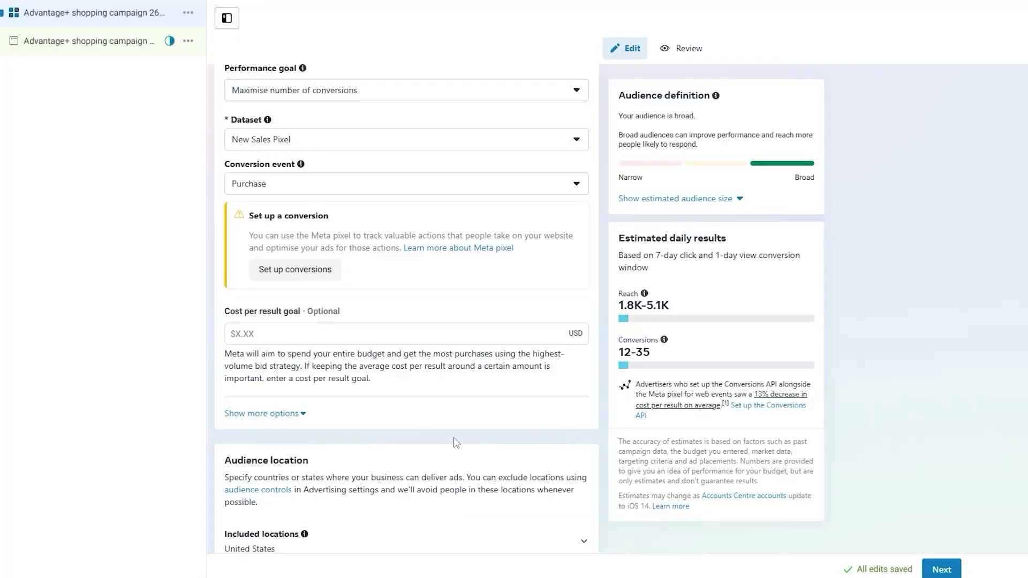
{"action": "scroll", "coordinate": [456, 442], "scroll_direction": "down", "scroll_amount": 5}
{"action": "scroll", "coordinate": [364, 393], "scroll_direction": "up", "scroll_amount": 4}
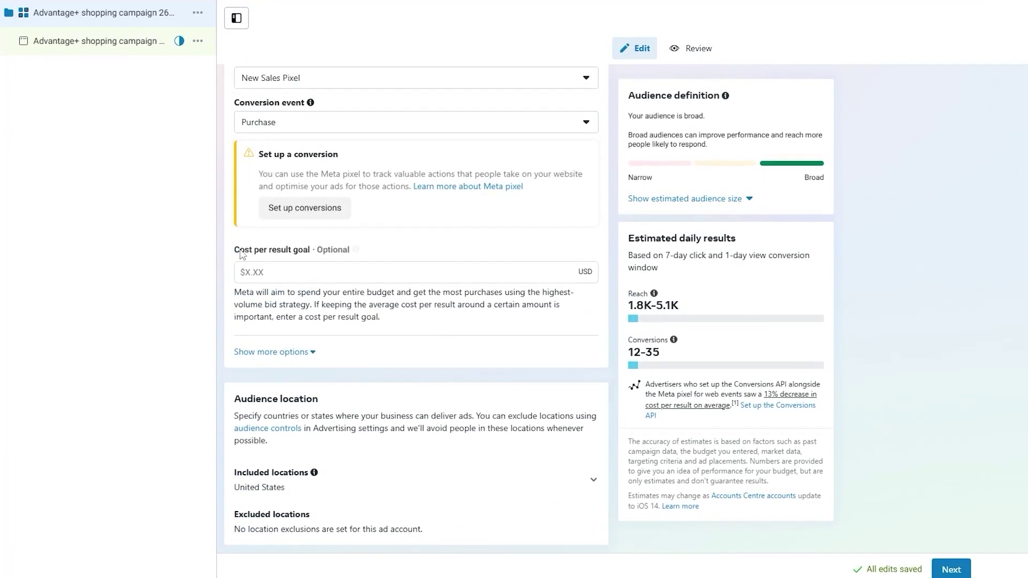
{"action": "left_click_drag", "start_coordinate": [239, 250], "coordinate": [291, 250]}
{"action": "scroll", "coordinate": [360, 269], "scroll_direction": "down", "scroll_amount": 3}
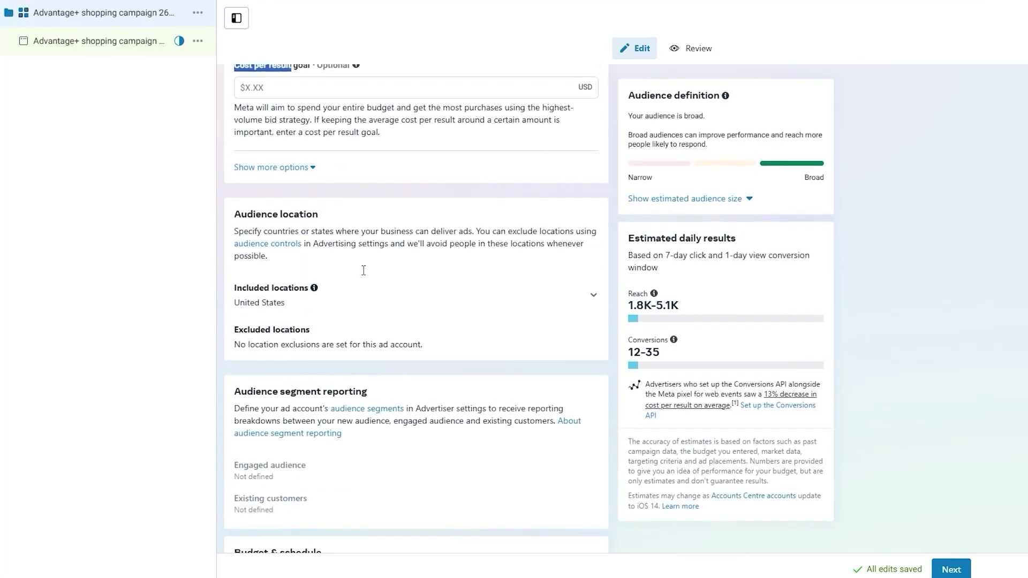
{"action": "scroll", "coordinate": [348, 371], "scroll_direction": "down", "scroll_amount": 4}
{"action": "scroll", "coordinate": [415, 373], "scroll_direction": "up", "scroll_amount": 5}
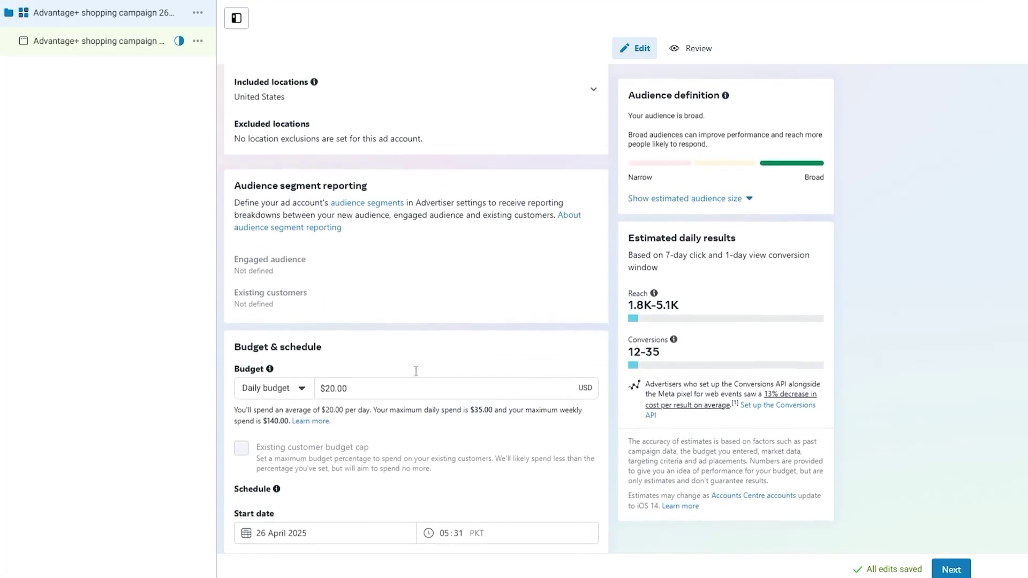
{"action": "scroll", "coordinate": [339, 427], "scroll_direction": "down", "scroll_amount": 3}
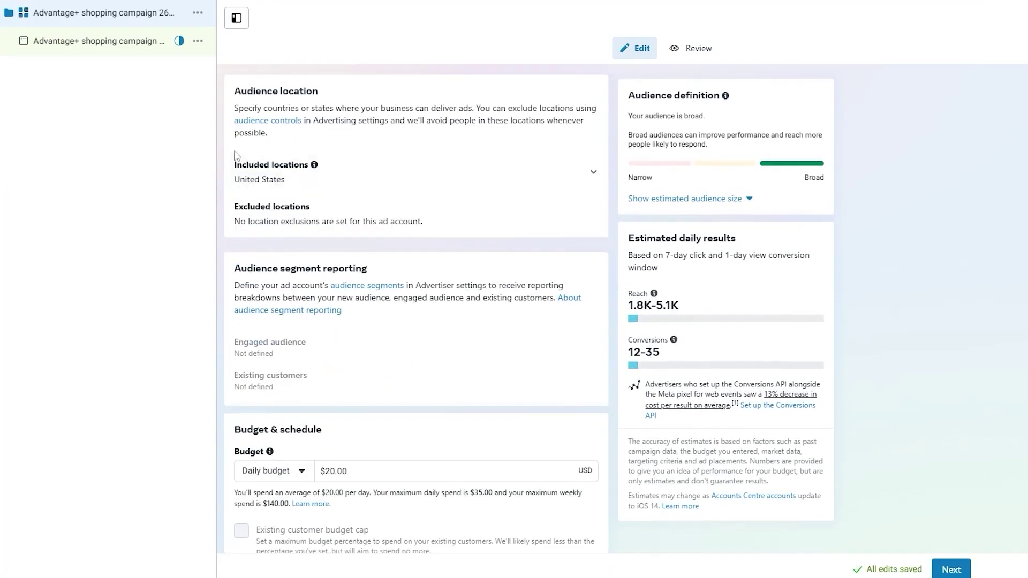
{"action": "scroll", "coordinate": [236, 155], "scroll_direction": "up", "scroll_amount": 1}
{"action": "left_click_drag", "start_coordinate": [234, 153], "coordinate": [337, 157]}
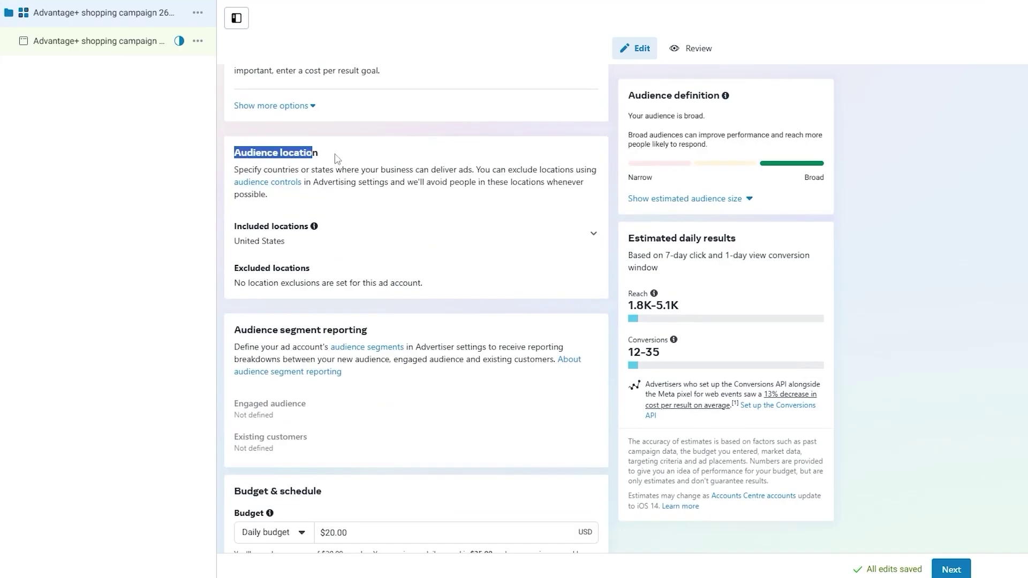
Expand Included locations and pan the map to show United States targeted
{"action": "left_click", "coordinate": [281, 245]}
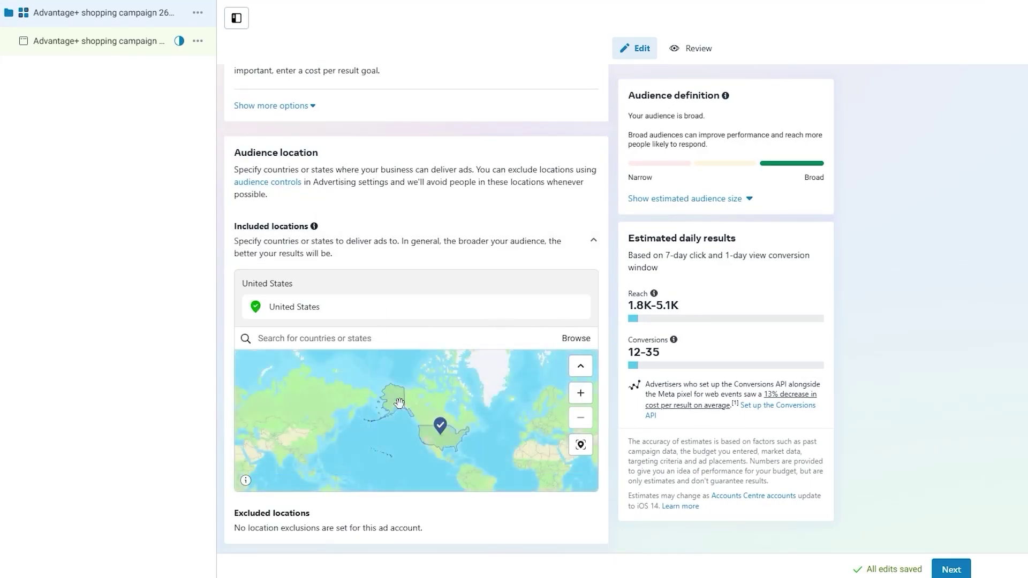
{"action": "scroll", "coordinate": [397, 403], "scroll_direction": "up", "scroll_amount": 5}
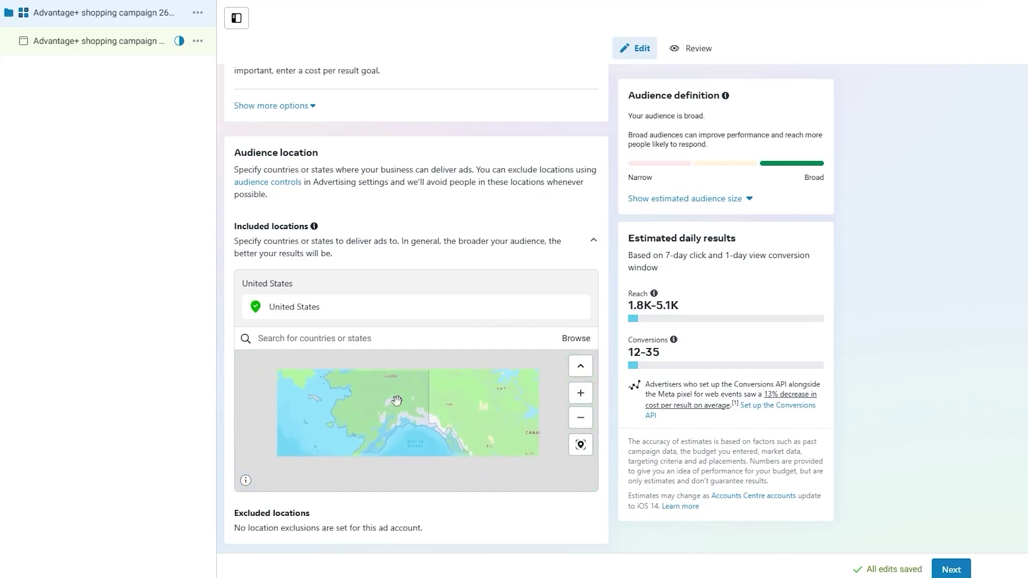
{"action": "left_click_drag", "start_coordinate": [396, 404], "coordinate": [361, 382]}
{"action": "scroll", "coordinate": [362, 381], "scroll_direction": "down", "scroll_amount": 5}
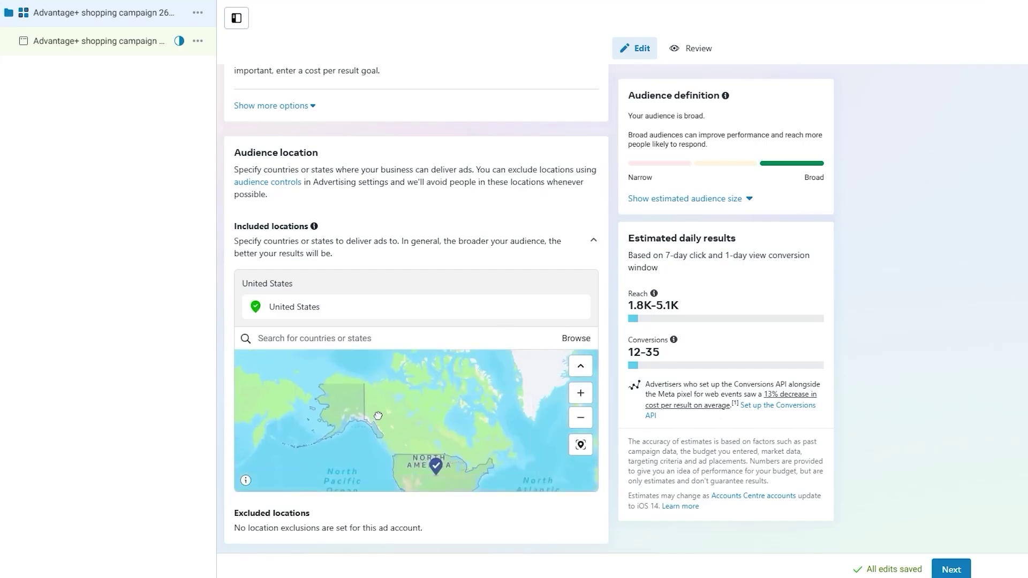
{"action": "left_click_drag", "start_coordinate": [462, 476], "coordinate": [439, 444]}
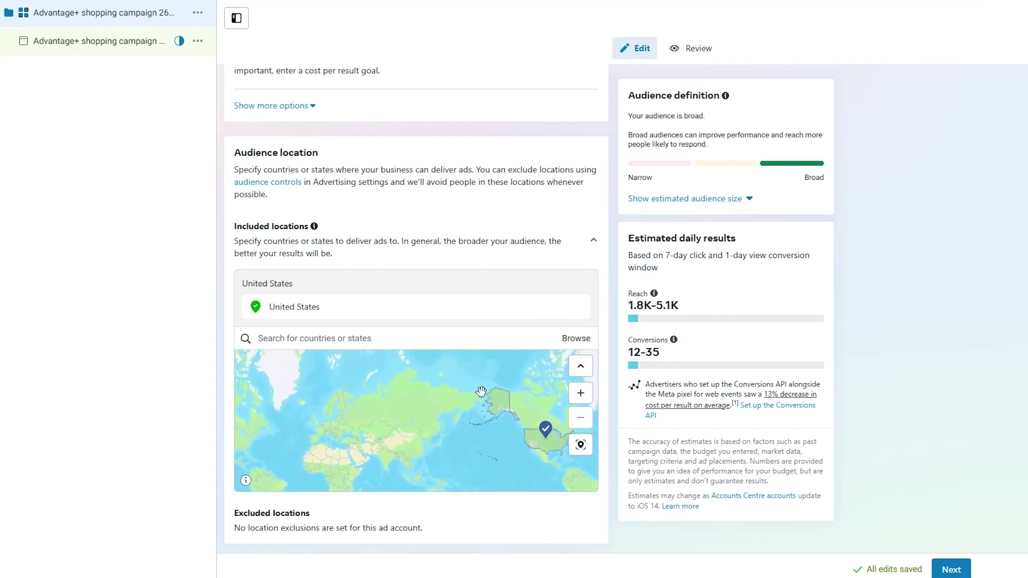
{"action": "mouse_move", "coordinate": [467, 405]}
{"action": "left_mouse_down"}
{"action": "mouse_move", "coordinate": [454, 421]}
{"action": "mouse_move", "coordinate": [467, 425]}
{"action": "left_mouse_up"}
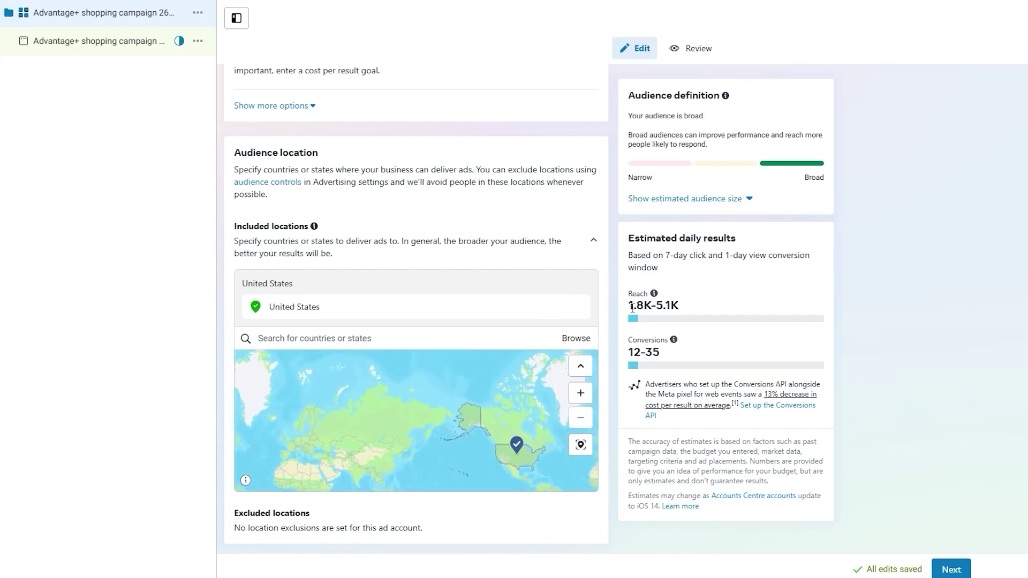
{"action": "left_click_drag", "start_coordinate": [628, 305], "coordinate": [679, 306]}
{"action": "scroll", "coordinate": [596, 367], "scroll_direction": "down", "scroll_amount": 8}
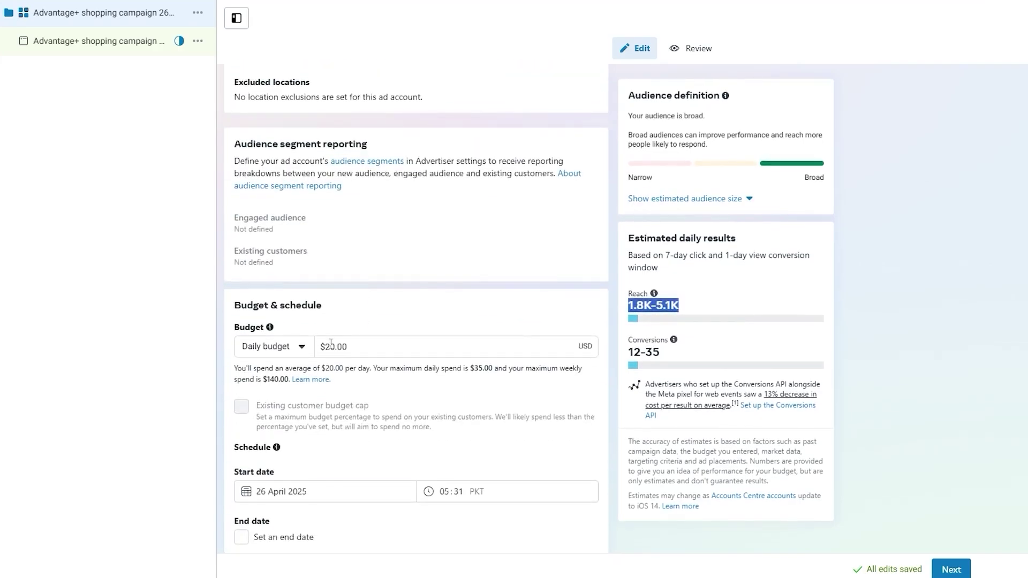
{"action": "left_click_drag", "start_coordinate": [326, 346], "coordinate": [349, 346]}
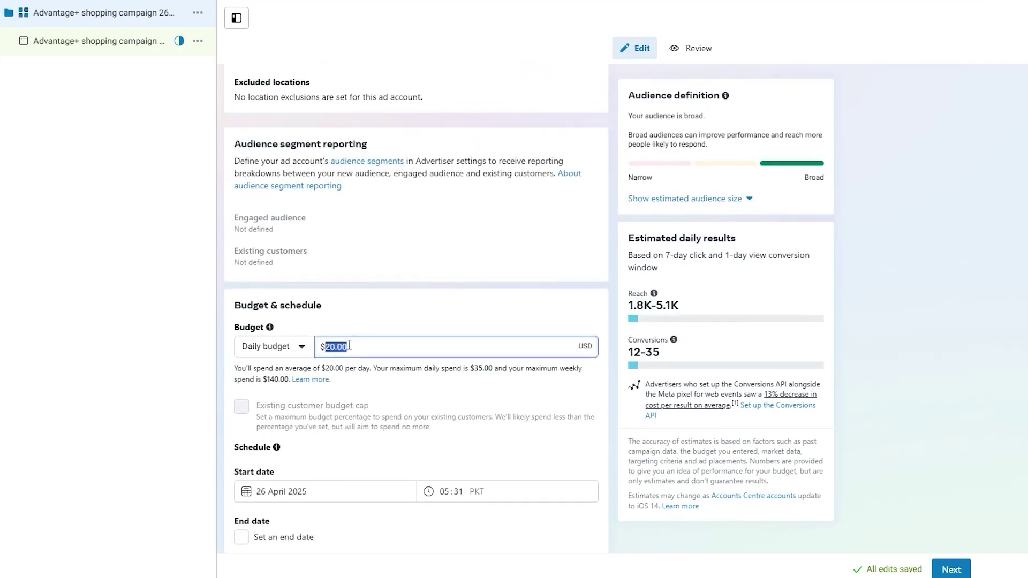
{"action": "type", "text": "30"}
{"action": "left_click", "coordinate": [638, 334]}
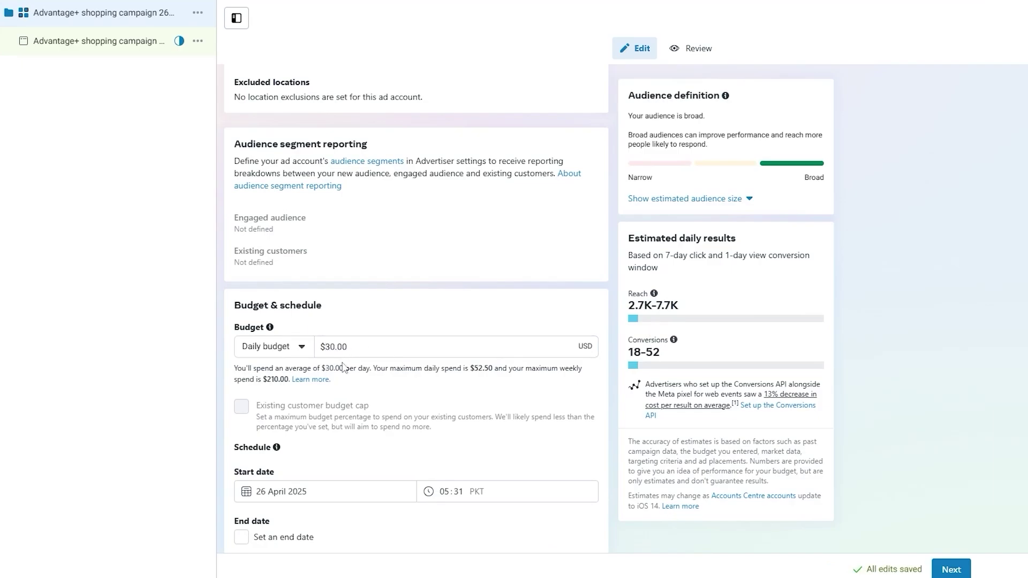
{"action": "scroll", "coordinate": [344, 363], "scroll_direction": "down", "scroll_amount": 4}
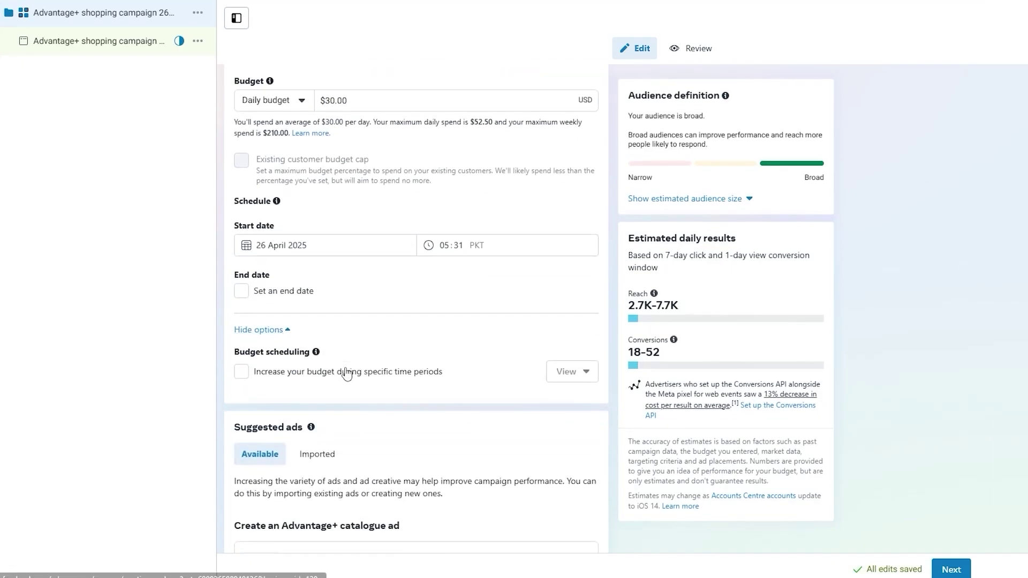
{"action": "scroll", "coordinate": [344, 370], "scroll_direction": "up", "scroll_amount": 2}
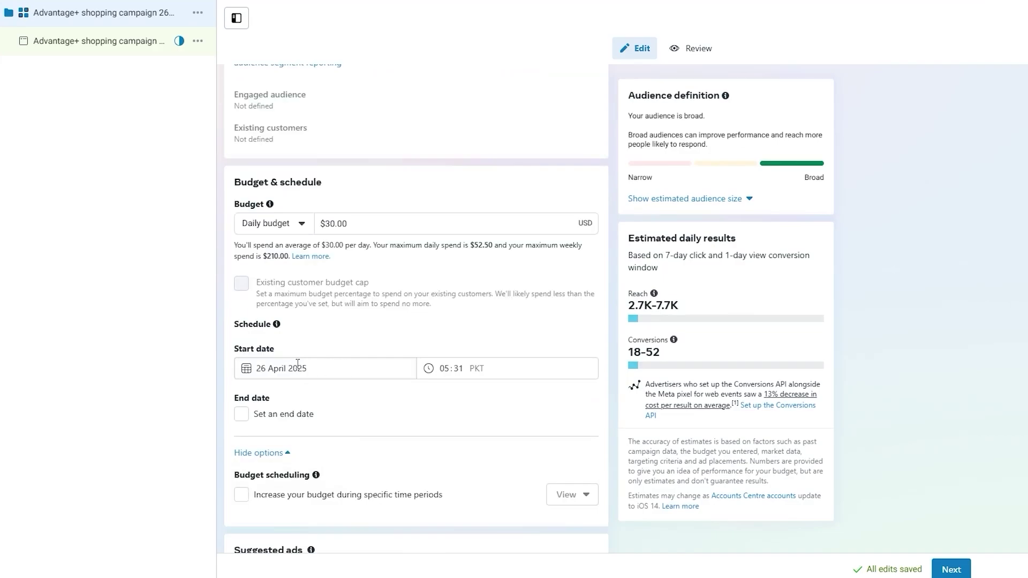
{"action": "scroll", "coordinate": [204, 427], "scroll_direction": "up", "scroll_amount": 1}
{"action": "scroll", "coordinate": [204, 427], "scroll_direction": "down", "scroll_amount": 6}
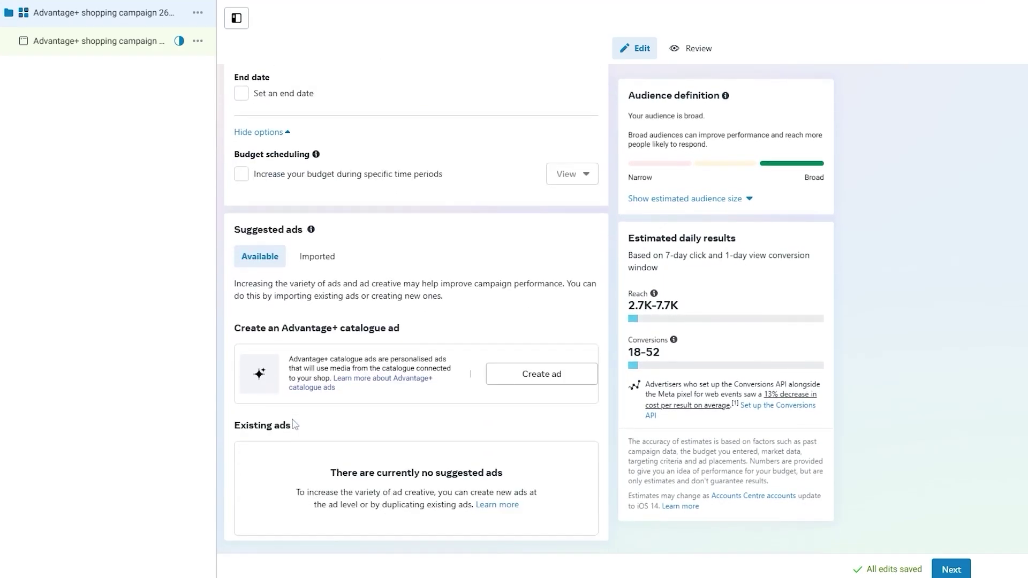
{"action": "left_click_drag", "start_coordinate": [263, 327], "coordinate": [383, 330]}
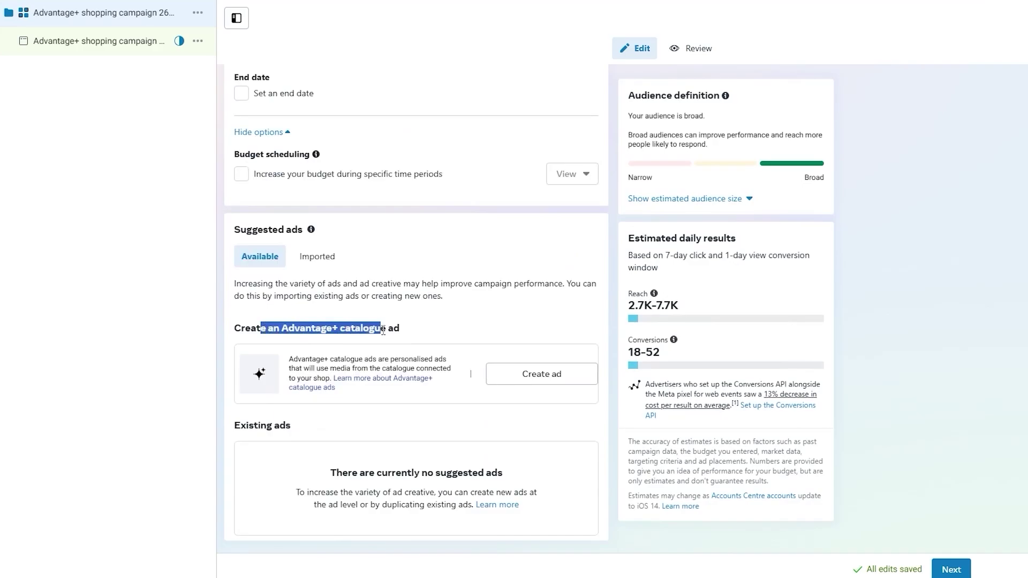
{"action": "left_click_drag", "start_coordinate": [273, 229], "coordinate": [262, 230]}
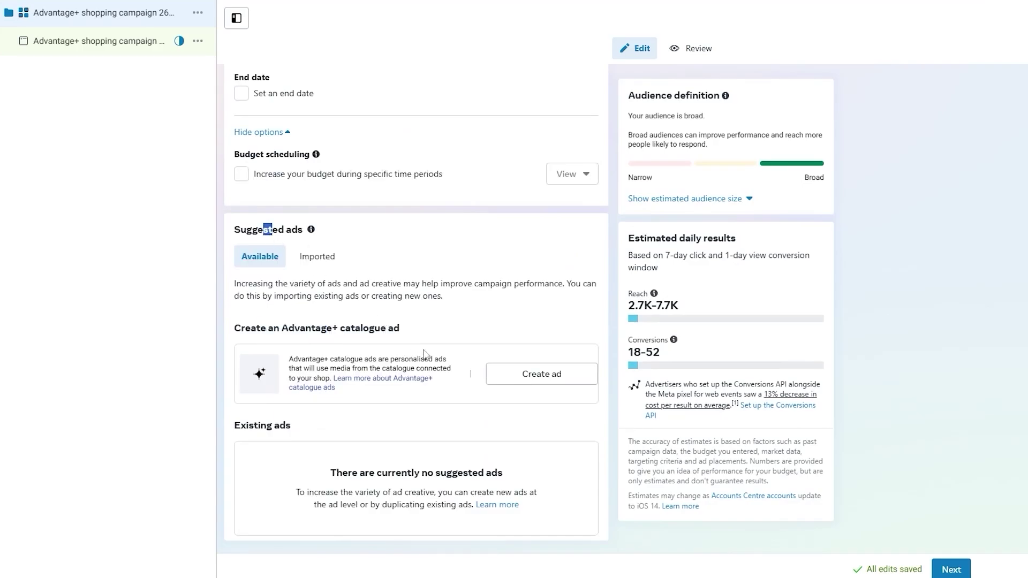
Create an Advantage+ catalogue ad from Suggested ads, checking the Imported and Available tabs
{"action": "left_click", "coordinate": [551, 375]}
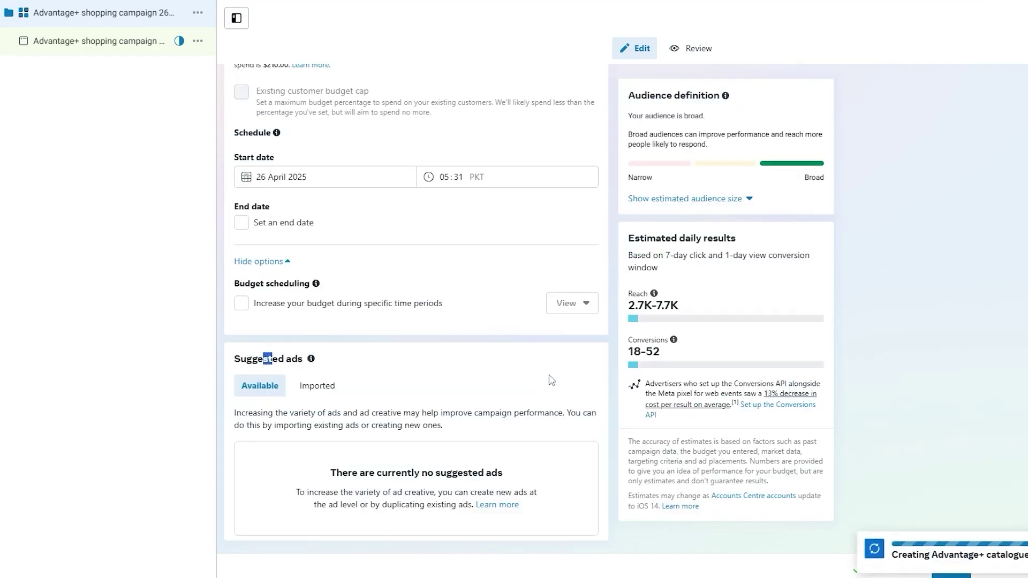
{"action": "left_click", "coordinate": [338, 397]}
{"action": "scroll", "coordinate": [424, 449], "scroll_direction": "down", "scroll_amount": 2}
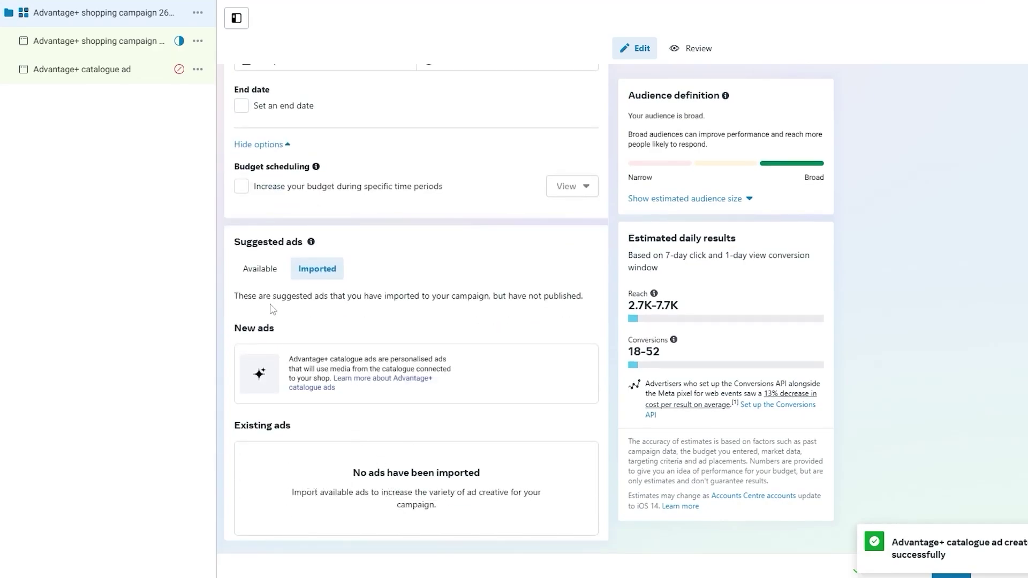
{"action": "left_click", "coordinate": [260, 268]}
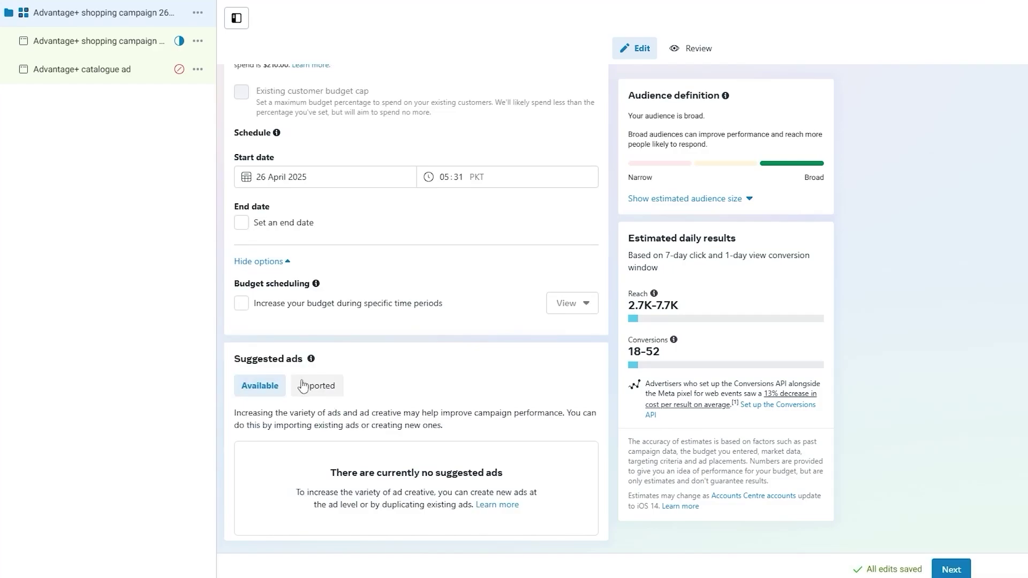
{"action": "left_click", "coordinate": [123, 70]}
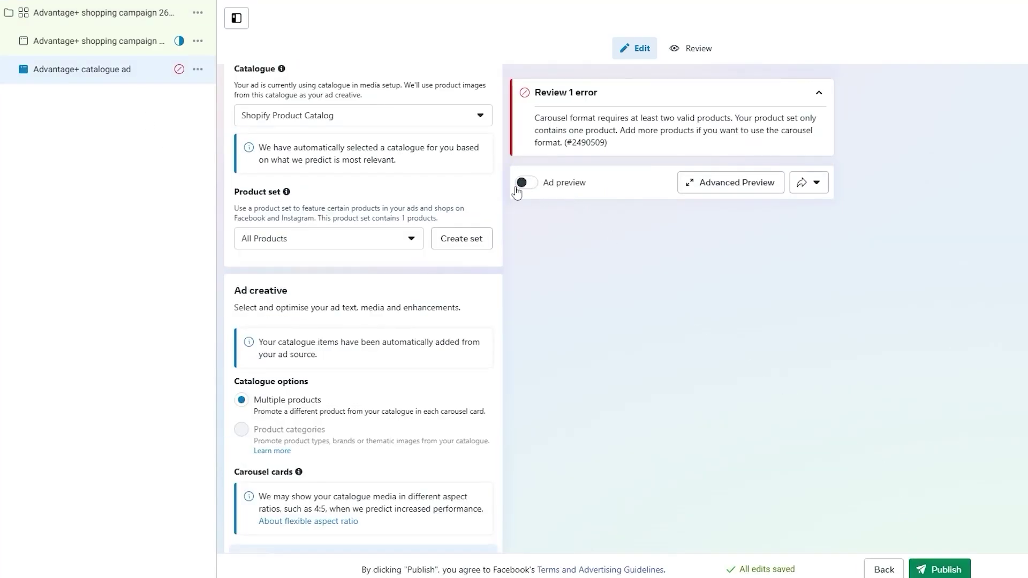
Turn on Ad preview and, after trying Catalogue_Products, keep Shopify Product Catalog as catalogue
{"action": "left_click", "coordinate": [521, 184]}
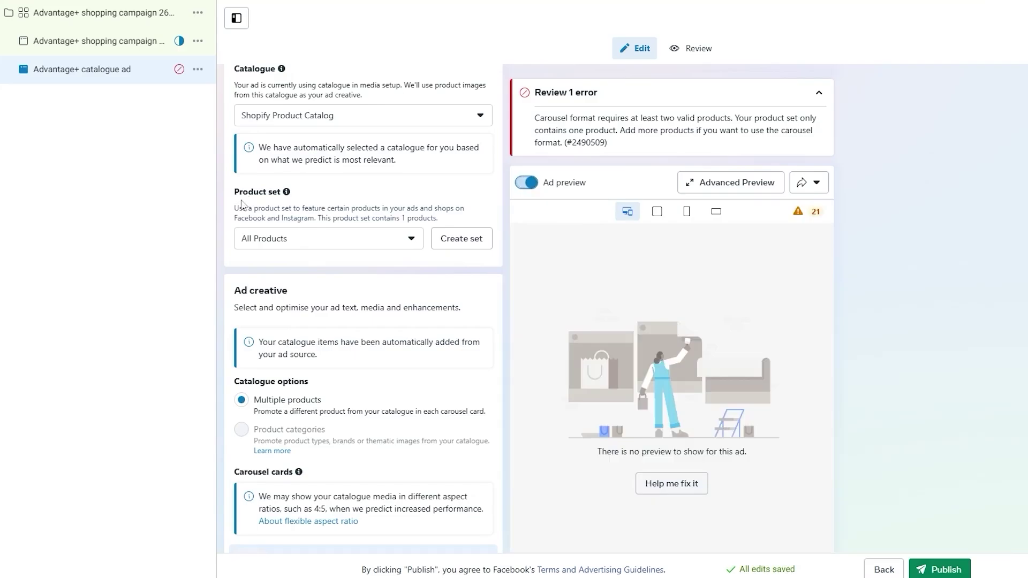
{"action": "scroll", "coordinate": [241, 203], "scroll_direction": "down", "scroll_amount": 8}
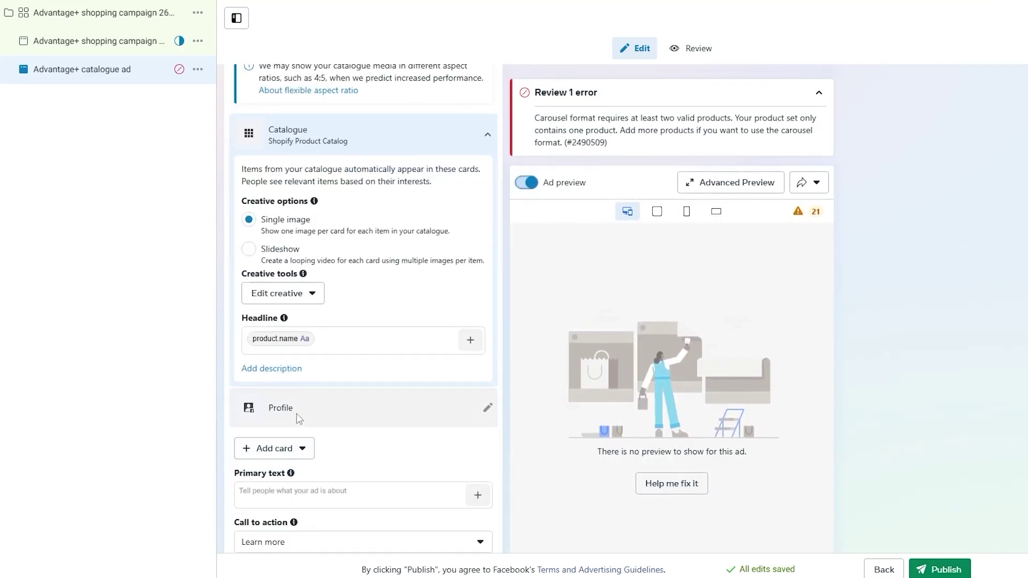
{"action": "scroll", "coordinate": [299, 423], "scroll_direction": "down", "scroll_amount": 7}
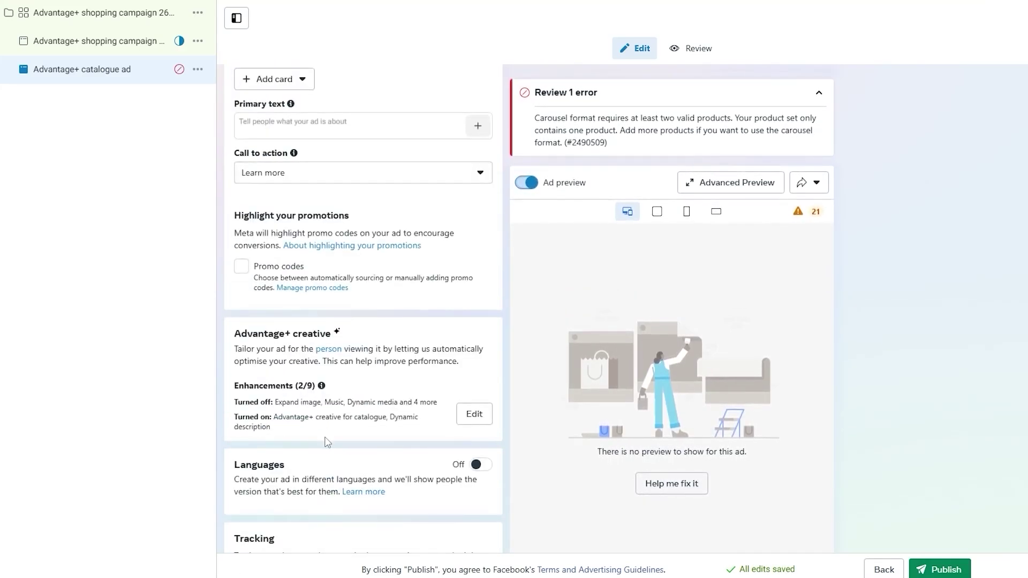
{"action": "scroll", "coordinate": [328, 435], "scroll_direction": "up", "scroll_amount": 10}
{"action": "left_click", "coordinate": [273, 188]}
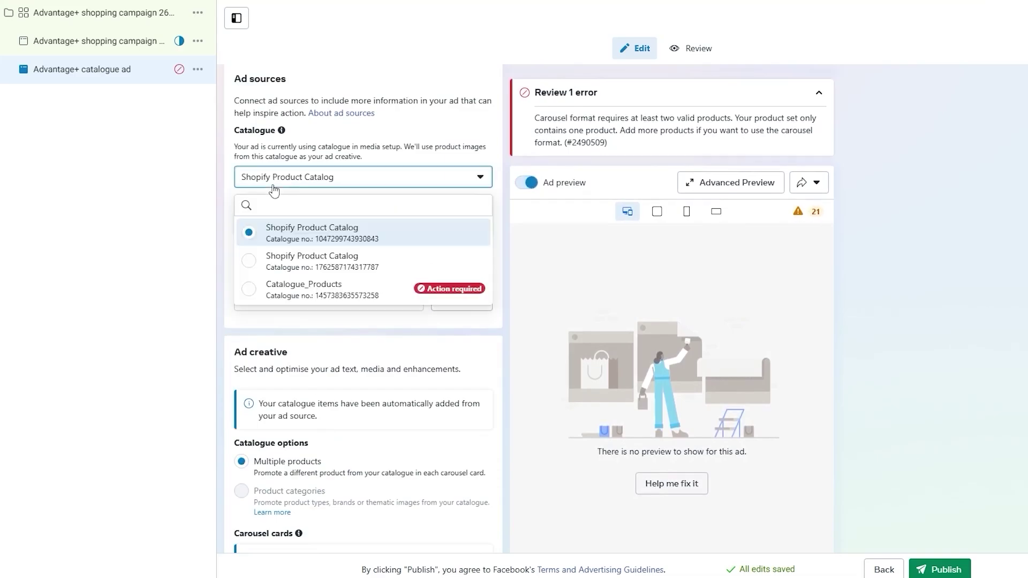
{"action": "left_click", "coordinate": [247, 257]}
{"action": "left_click", "coordinate": [325, 138]}
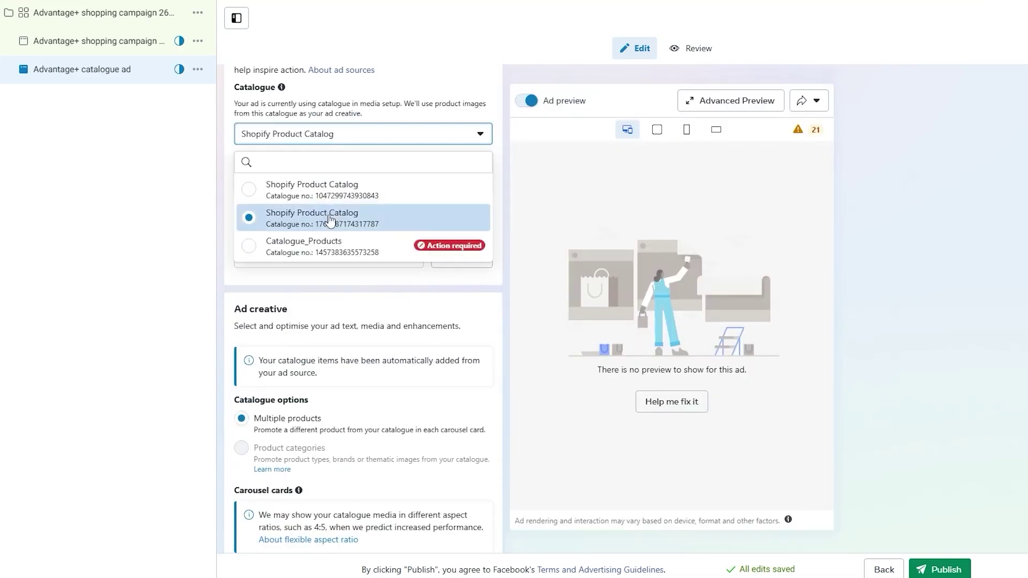
{"action": "left_click", "coordinate": [333, 239]}
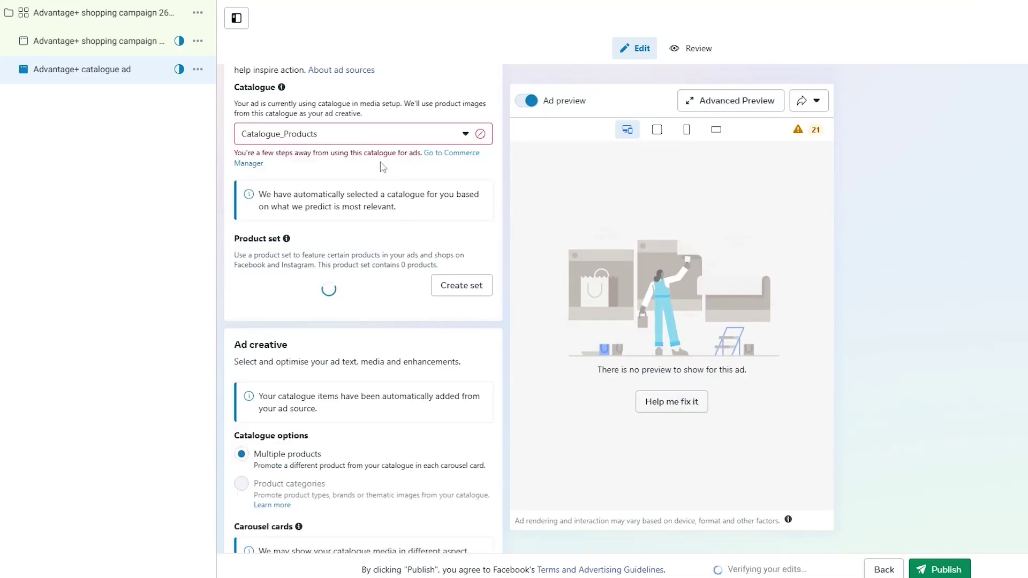
{"action": "left_click", "coordinate": [344, 140]}
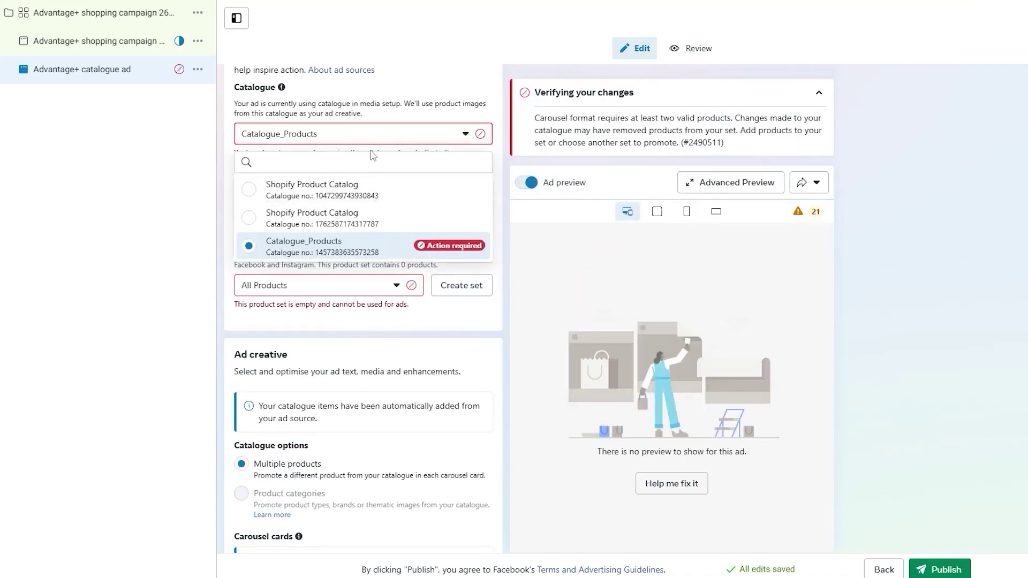
{"action": "left_click", "coordinate": [345, 185]}
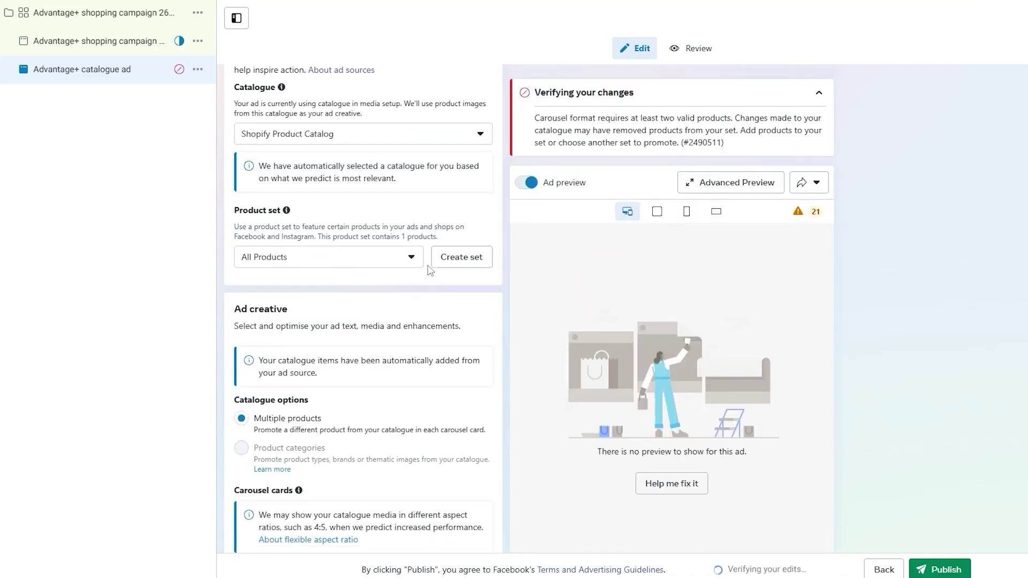
Pick the Home page product set, then choose the product set again
{"action": "left_click", "coordinate": [382, 258]}
{"action": "left_click", "coordinate": [342, 348]}
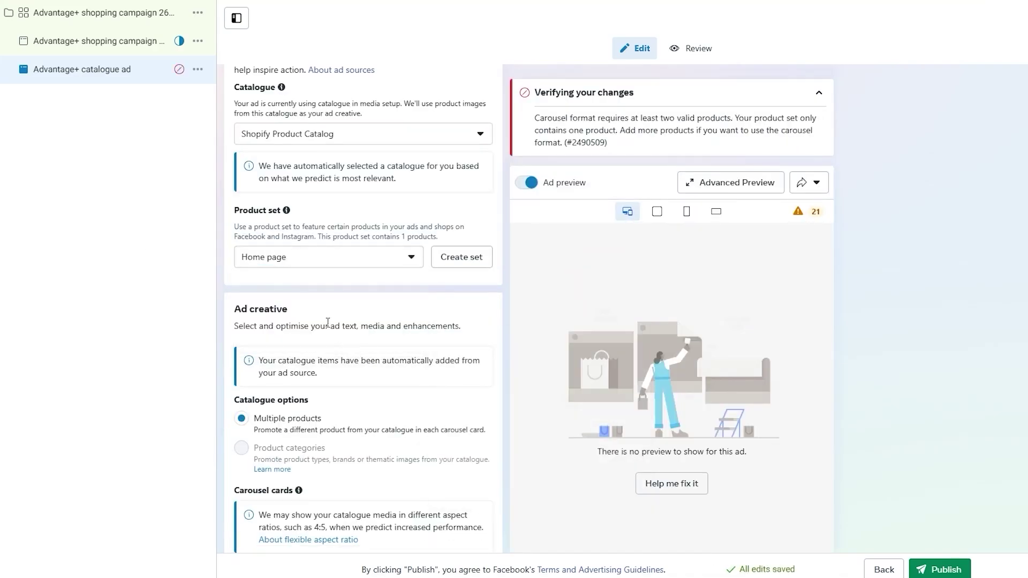
{"action": "left_click", "coordinate": [359, 259]}
{"action": "left_click", "coordinate": [374, 307]}
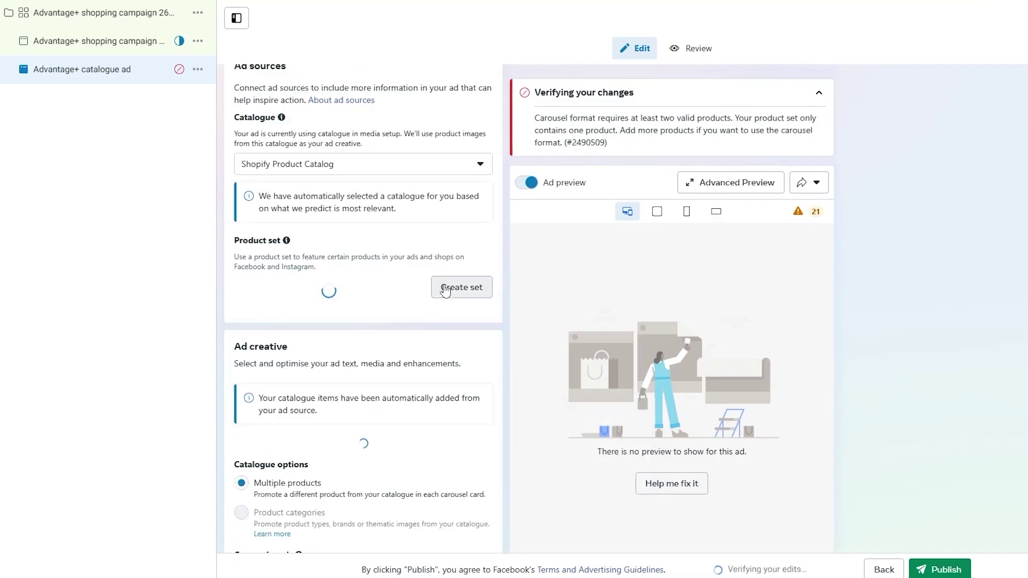
Set the catalogue ad's call to action to Order now instead of Learn more
{"action": "scroll", "coordinate": [443, 314], "scroll_direction": "down", "scroll_amount": 6}
{"action": "scroll", "coordinate": [446, 322], "scroll_direction": "down", "scroll_amount": 5}
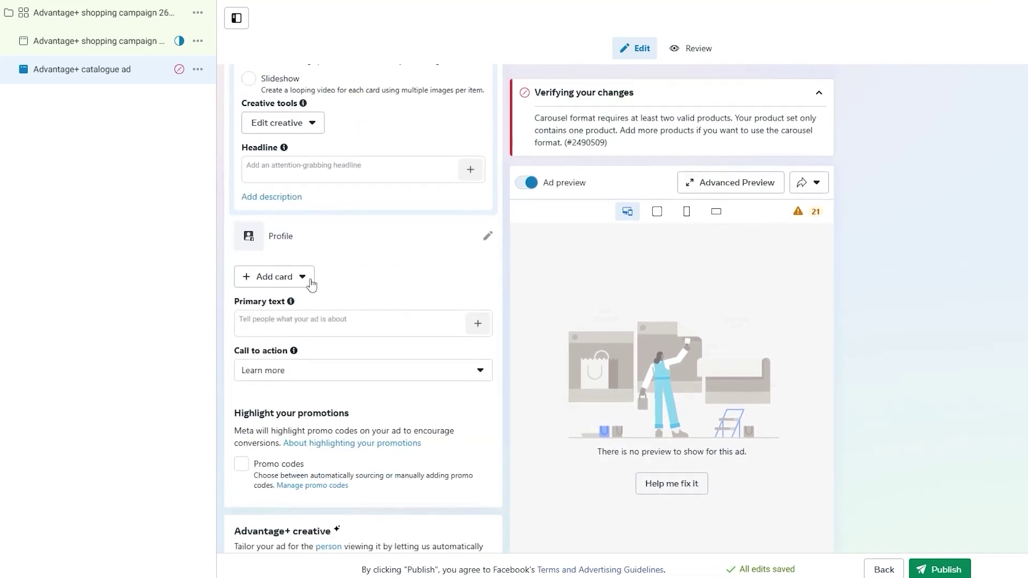
{"action": "scroll", "coordinate": [271, 305], "scroll_direction": "up", "scroll_amount": 3}
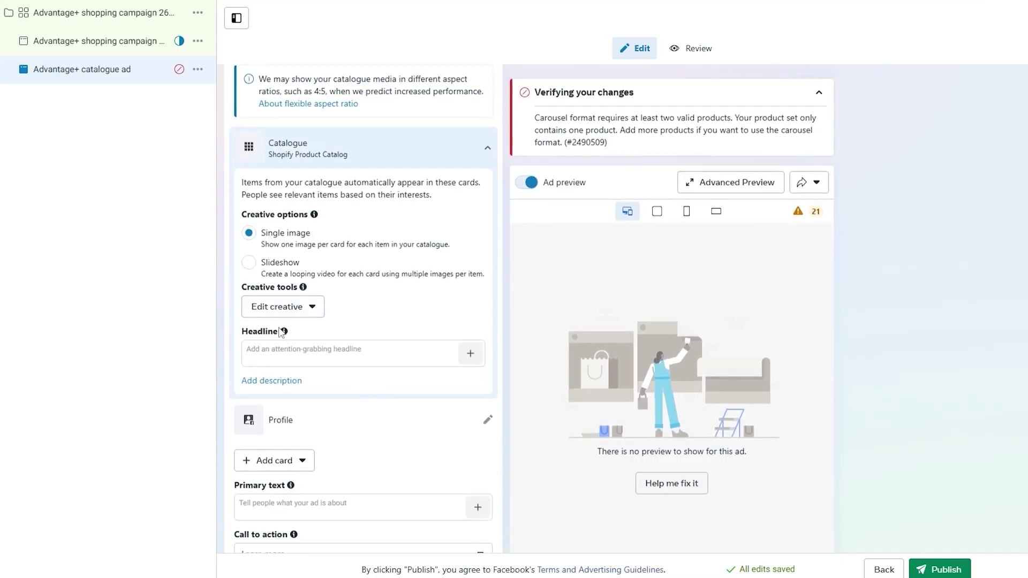
{"action": "scroll", "coordinate": [281, 335], "scroll_direction": "down", "scroll_amount": 1}
{"action": "scroll", "coordinate": [281, 335], "scroll_direction": "down", "scroll_amount": 1}
{"action": "scroll", "coordinate": [299, 407], "scroll_direction": "down", "scroll_amount": 3}
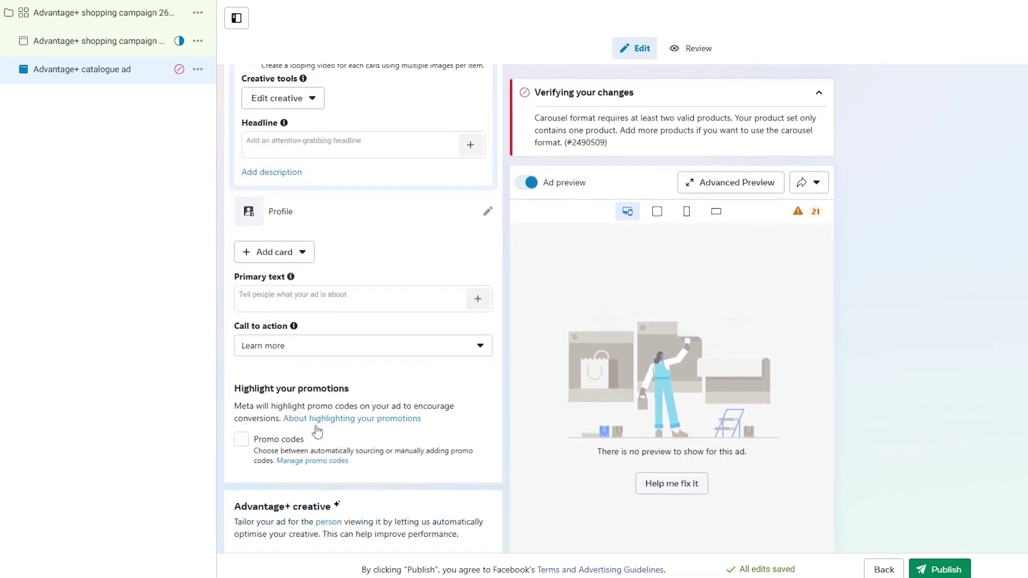
{"action": "left_click", "coordinate": [250, 258]}
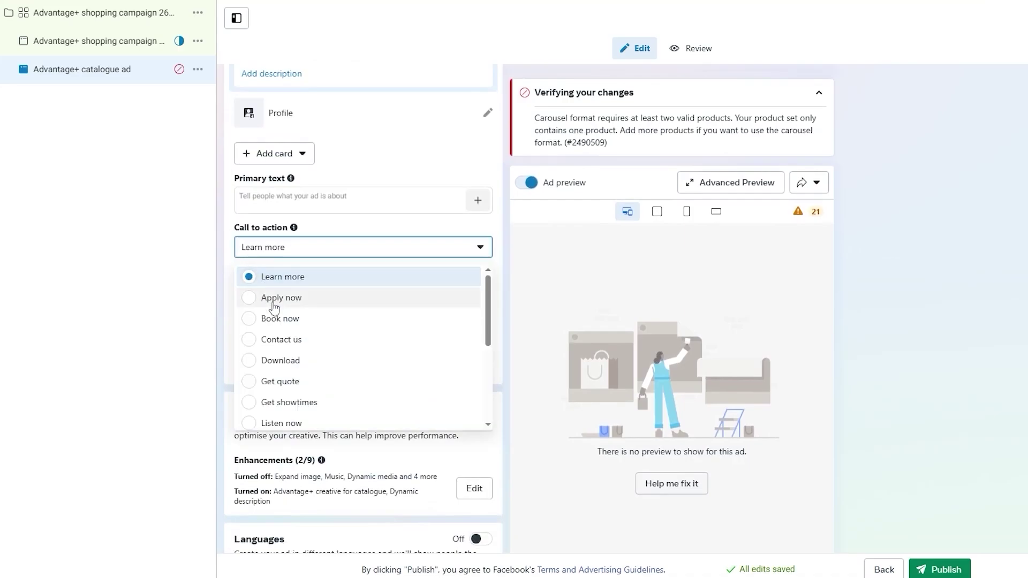
{"action": "scroll", "coordinate": [342, 375], "scroll_direction": "down", "scroll_amount": 1}
{"action": "scroll", "coordinate": [328, 332], "scroll_direction": "down", "scroll_amount": 3}
{"action": "scroll", "coordinate": [328, 335], "scroll_direction": "down", "scroll_amount": 1}
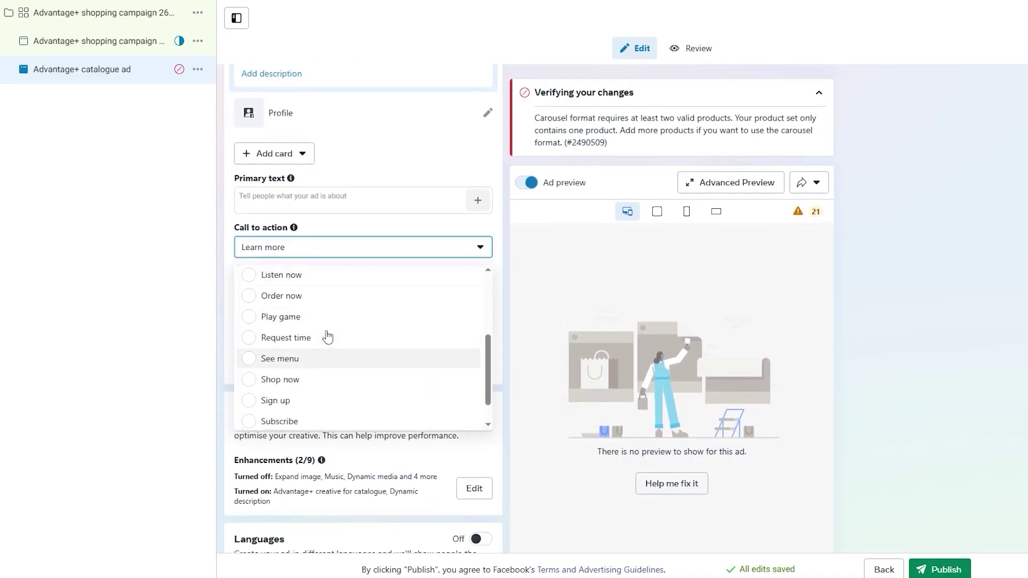
{"action": "scroll", "coordinate": [328, 335], "scroll_direction": "up", "scroll_amount": 1}
{"action": "left_click", "coordinate": [328, 334]}
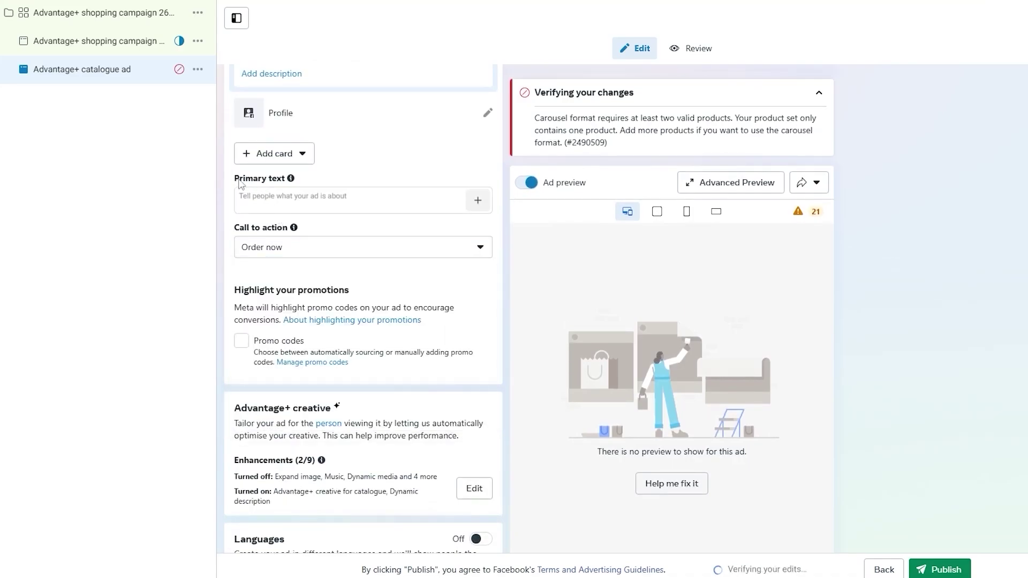
Review the Advantage+ creative section and Tracking, which shows website events via New Sales Pixel
{"action": "left_click_drag", "start_coordinate": [240, 182], "coordinate": [284, 180]}
{"action": "scroll", "coordinate": [442, 291], "scroll_direction": "down", "scroll_amount": 3}
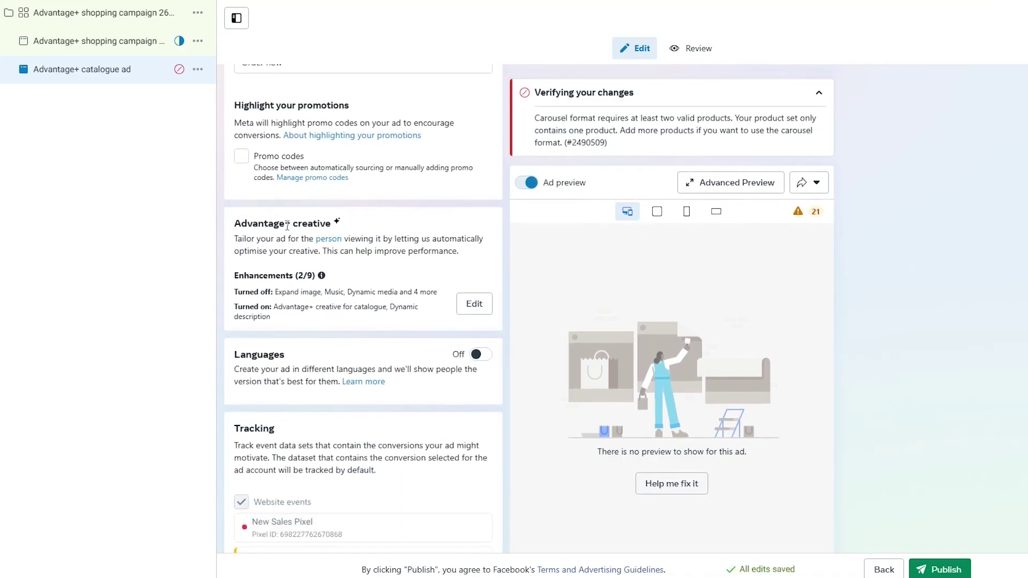
{"action": "left_click_drag", "start_coordinate": [286, 225], "coordinate": [313, 225]}
{"action": "scroll", "coordinate": [307, 347], "scroll_direction": "down", "scroll_amount": 4}
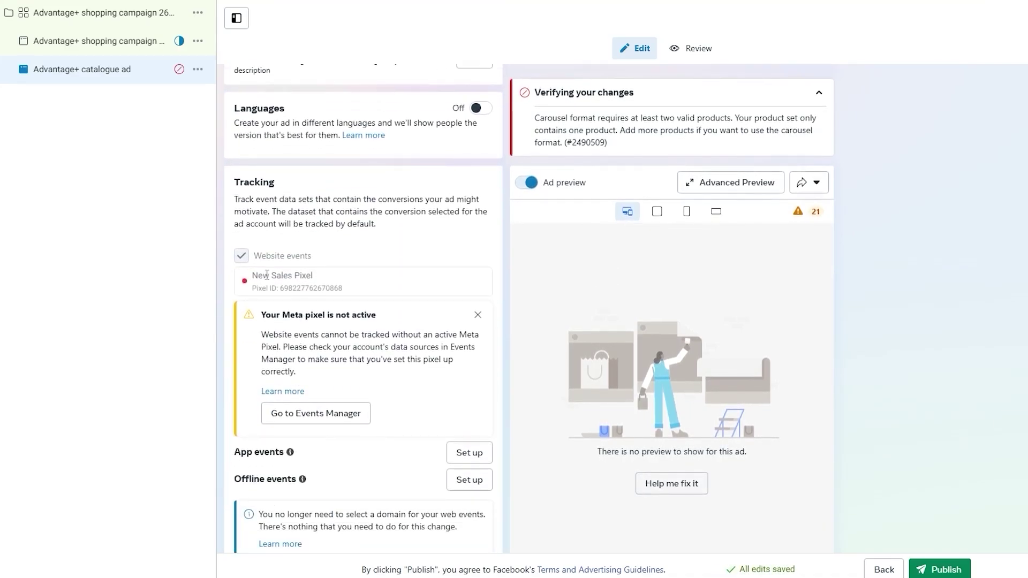
{"action": "scroll", "coordinate": [305, 304], "scroll_direction": "down", "scroll_amount": 2}
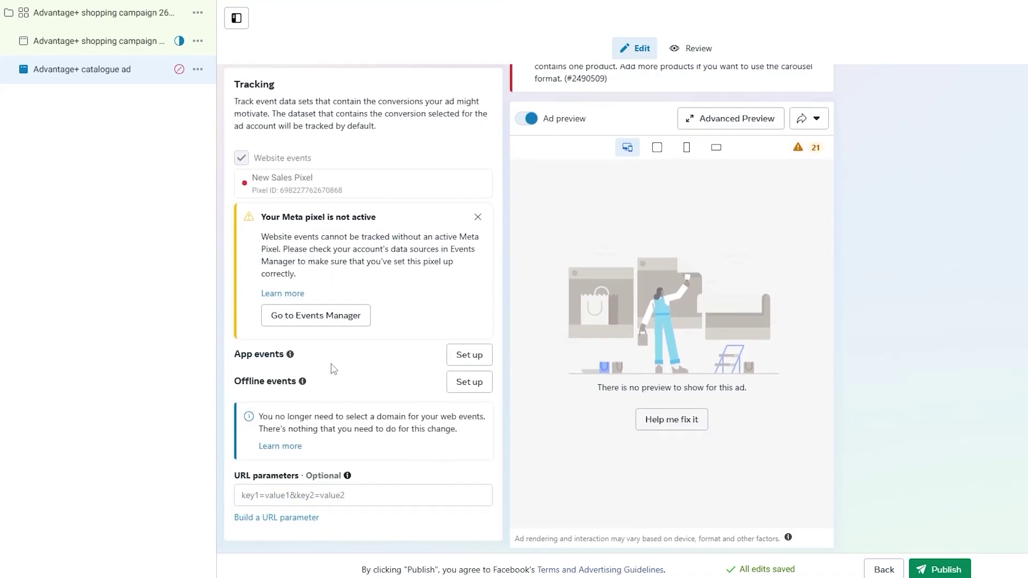
Attempt to publish the catalogue ad, then dismiss the Add payment information request
{"action": "left_click", "coordinate": [939, 569]}
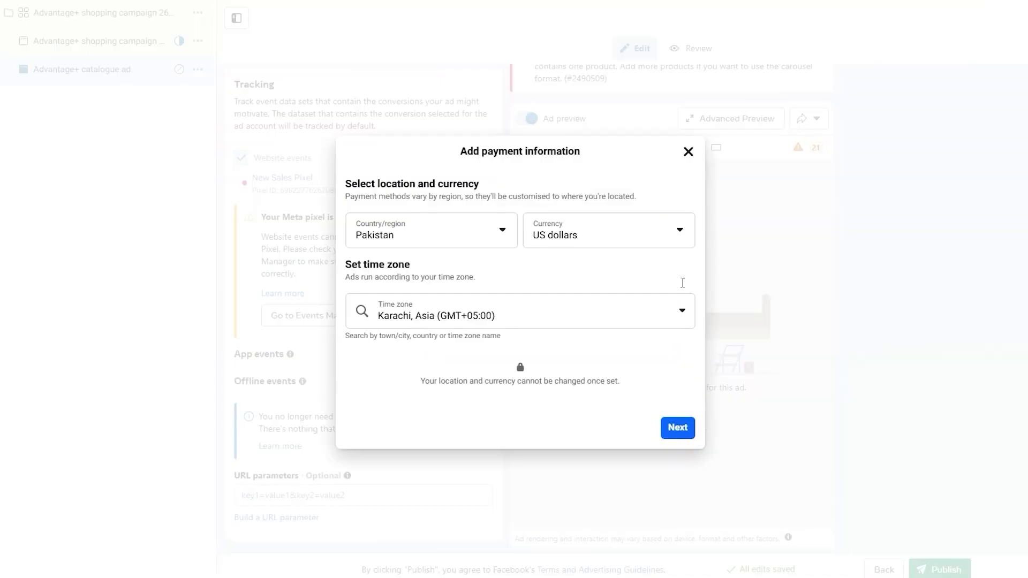
{"action": "left_click", "coordinate": [688, 151]}
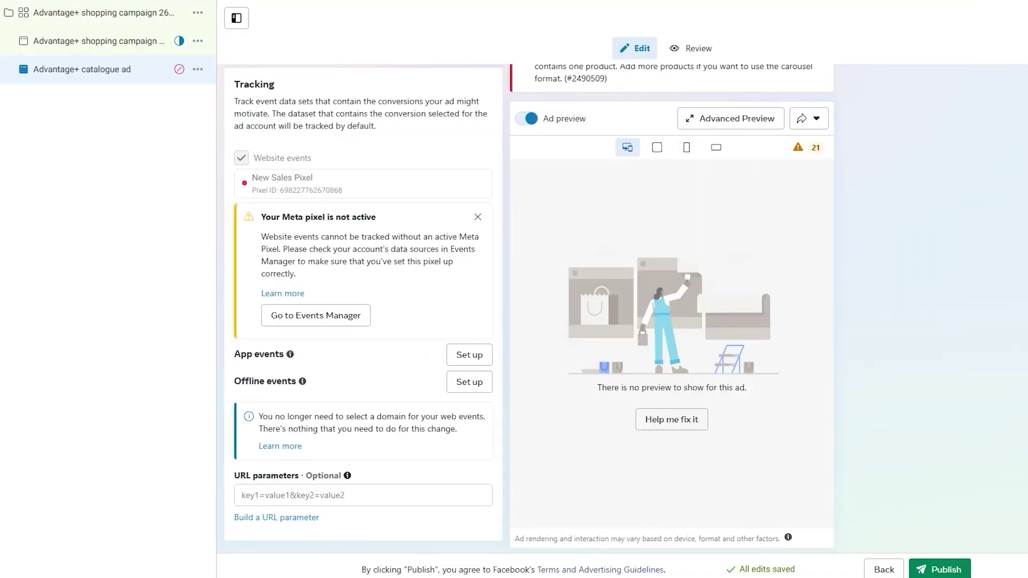